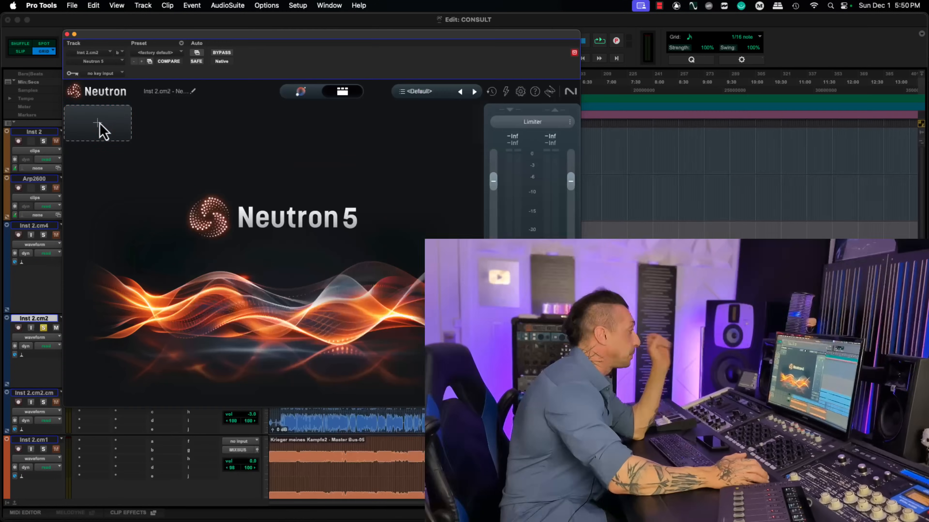
Step: Add the Clipper, Compressor 1 and Density modules to the empty Neutron module chain
left_click(99, 123)
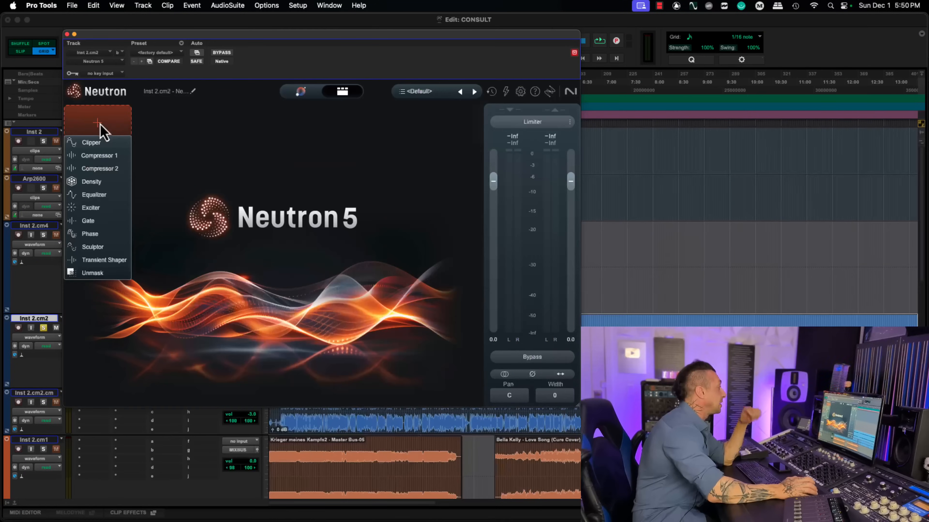
left_click(97, 143)
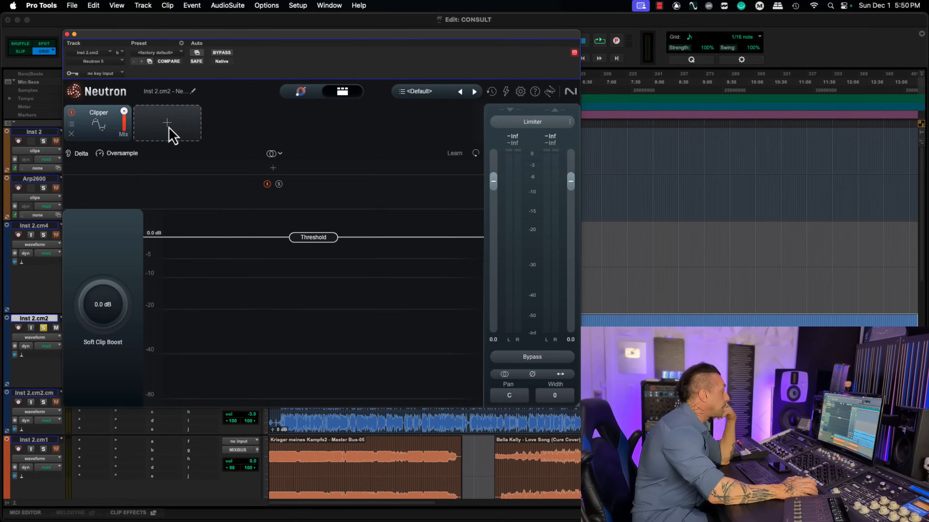
left_click(168, 128)
left_click(168, 155)
left_click(230, 124)
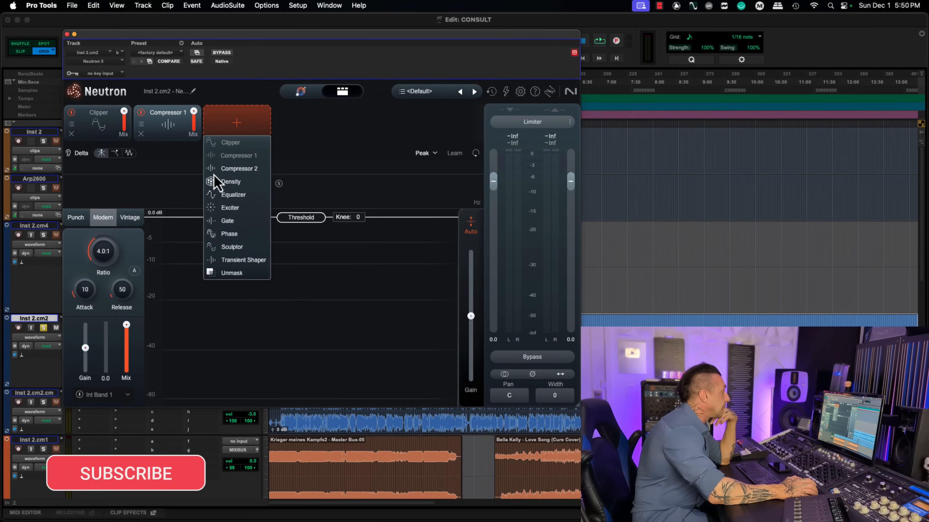
left_click(234, 182)
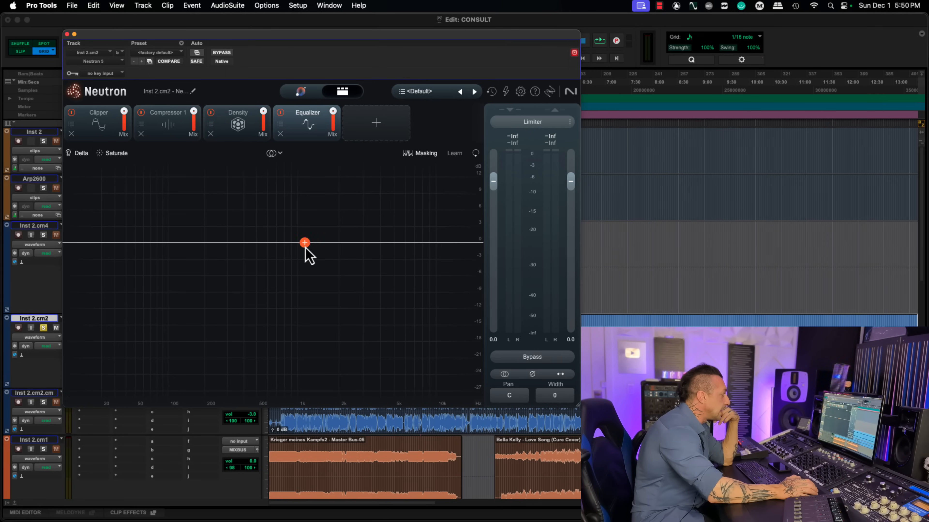
Step: Create an equalizer band at 1133 Hz and add the Exciter module to the chain after the Equalizer
left_click(305, 243)
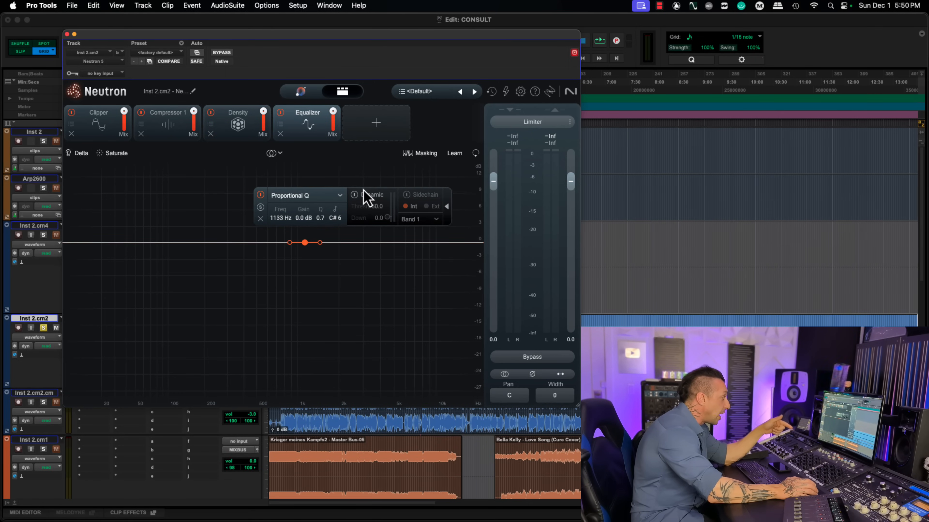
left_click(384, 125)
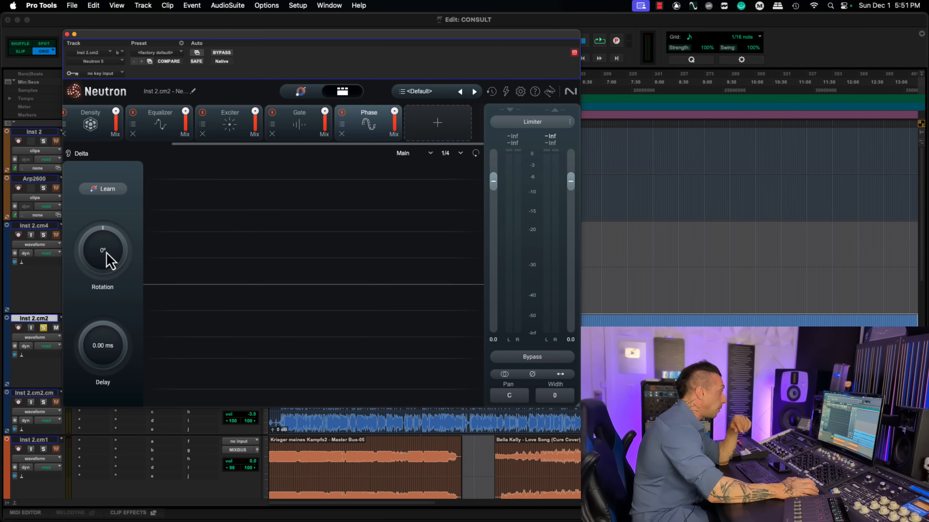
mouse_move(106, 253)
left_mouse_down()
mouse_move(105, 219)
mouse_move(111, 255)
left_mouse_up()
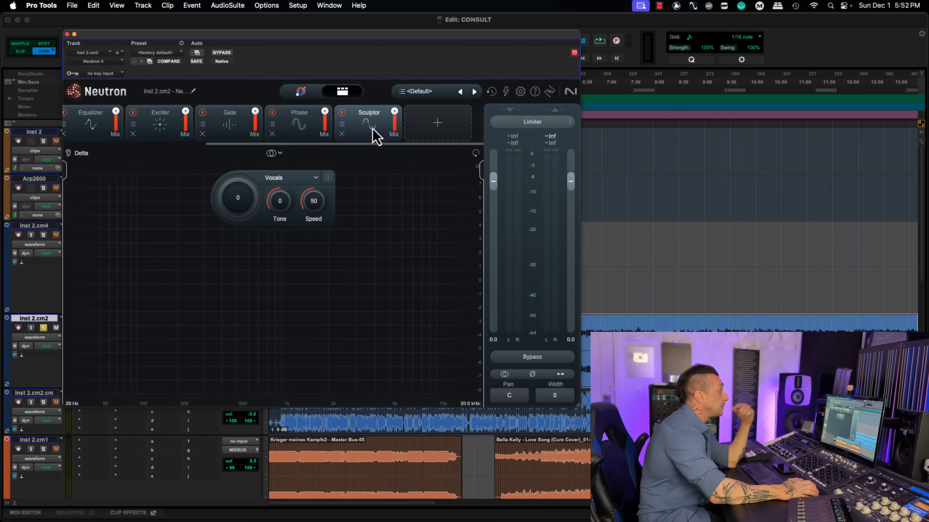
Step: Add the Transient Shaper module after Sculptor in the chain, then switch from the module view to the assistant view
left_click(438, 123)
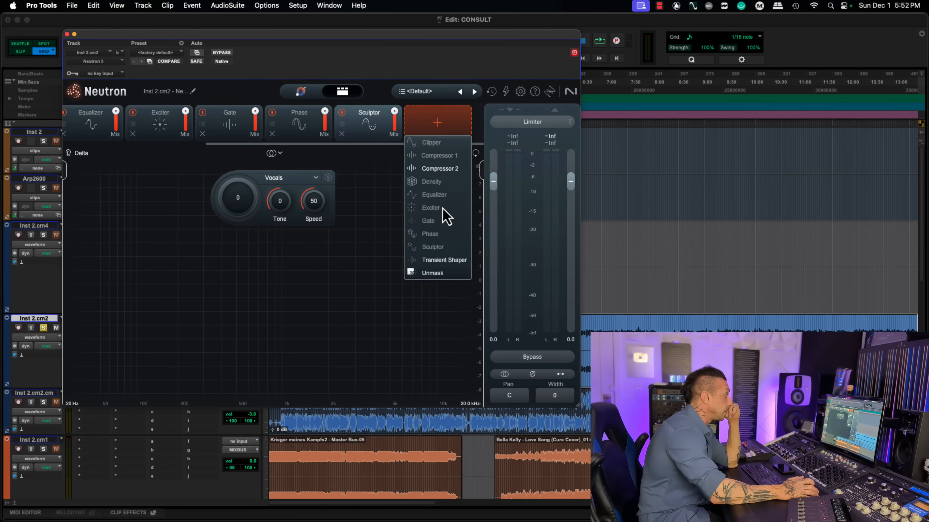
left_click(443, 260)
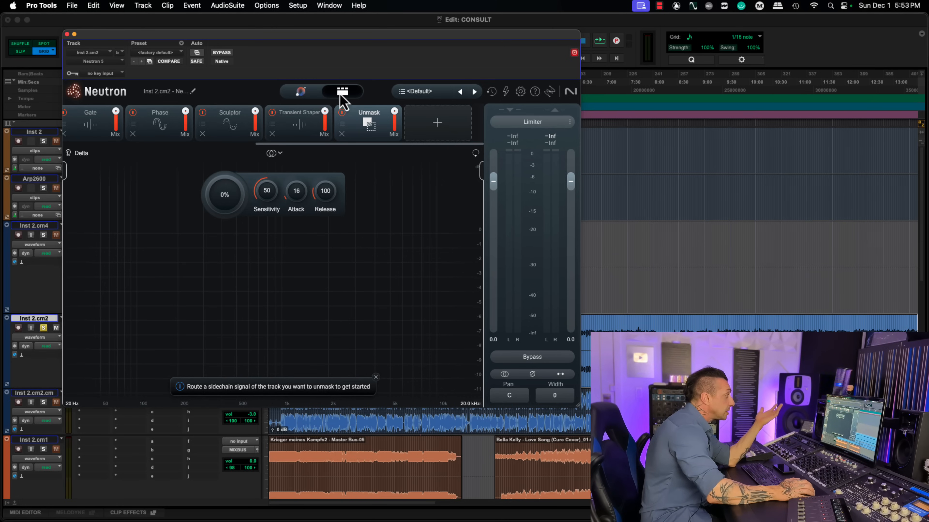
left_click(305, 94)
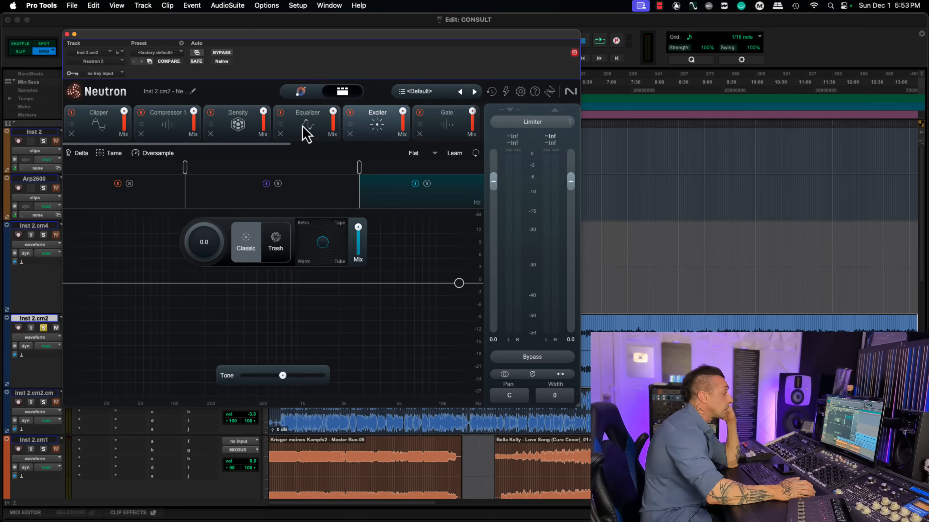
Step: Set the Equalizer module's channel processing mode to Transient/Sustain
left_click(306, 133)
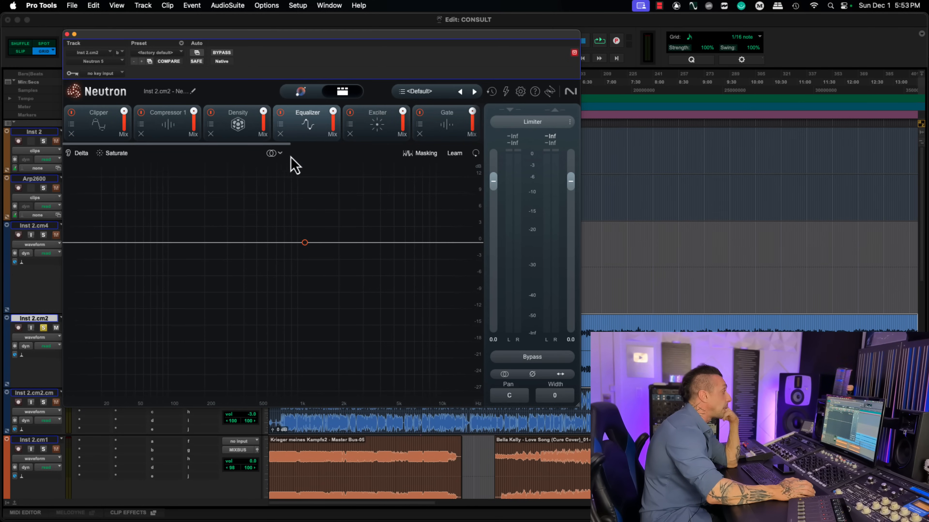
left_click(280, 154)
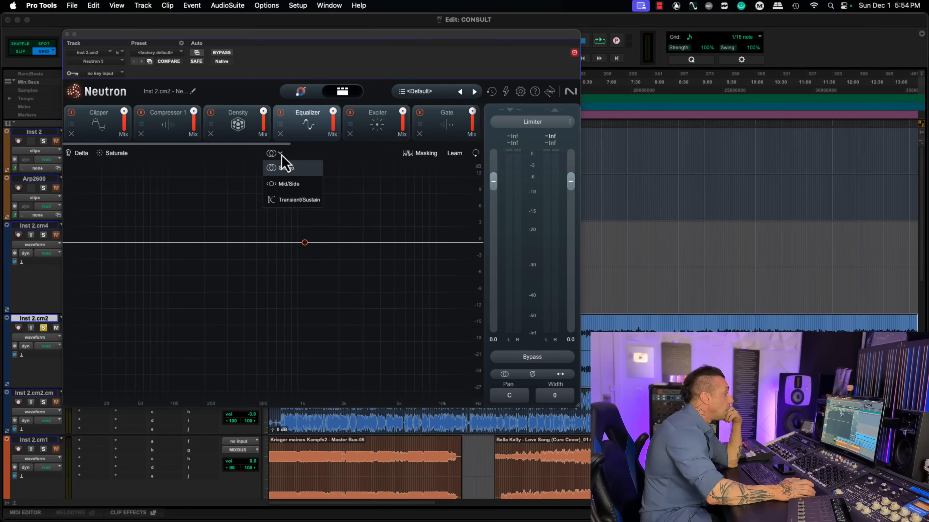
left_click(309, 203)
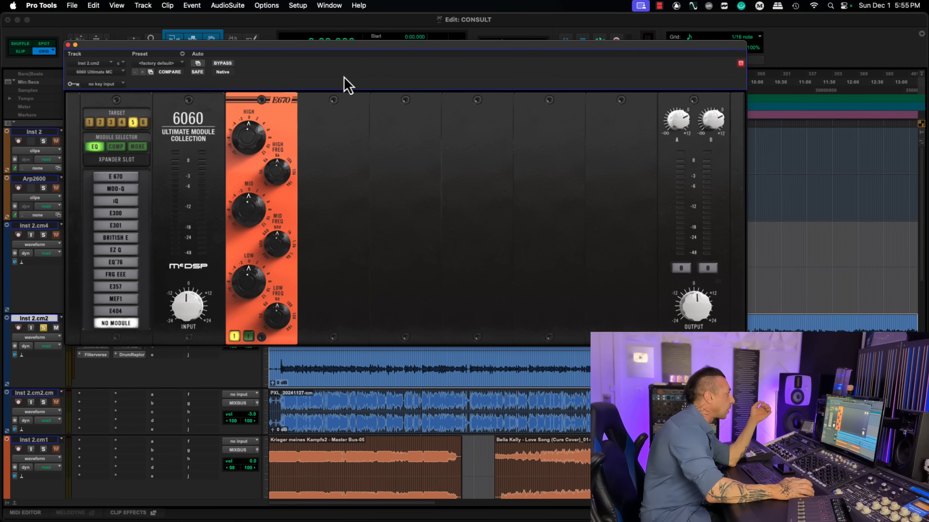
Step: Enlarge the 6060 Ultimate Module Collection plugin window slightly
left_click(744, 330)
left_click_drag(744, 344, 768, 353)
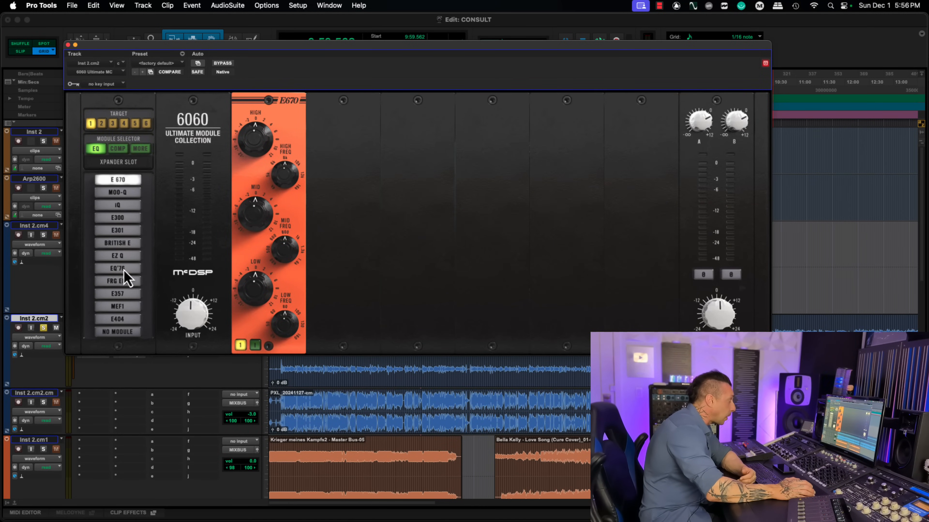
Step: Load the E404, E 670 and MOO-Q equalizer modules one after another in slot 1
left_click(125, 319)
left_click(125, 180)
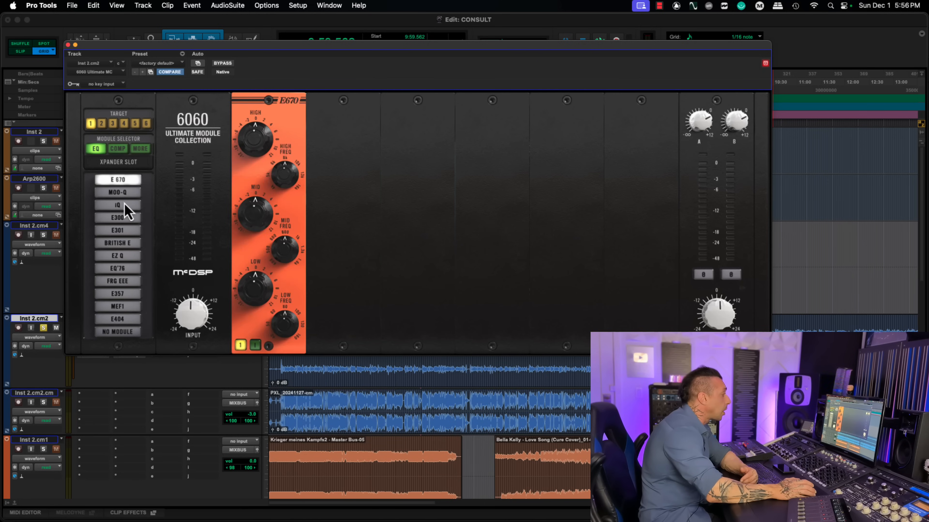
left_click(125, 193)
Step: Go through the compressor modules in slot 1 one after another, from C 671 to D359
left_click(119, 149)
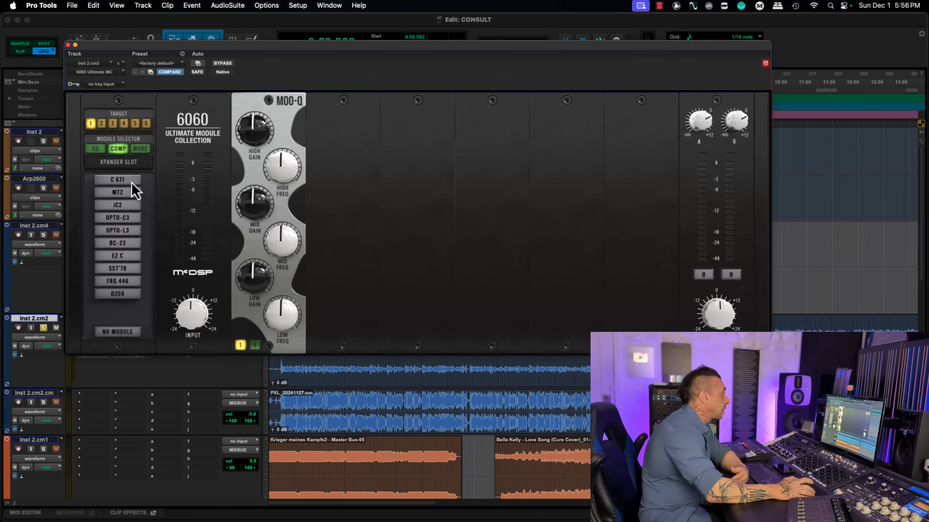
left_click(129, 179)
left_click(131, 193)
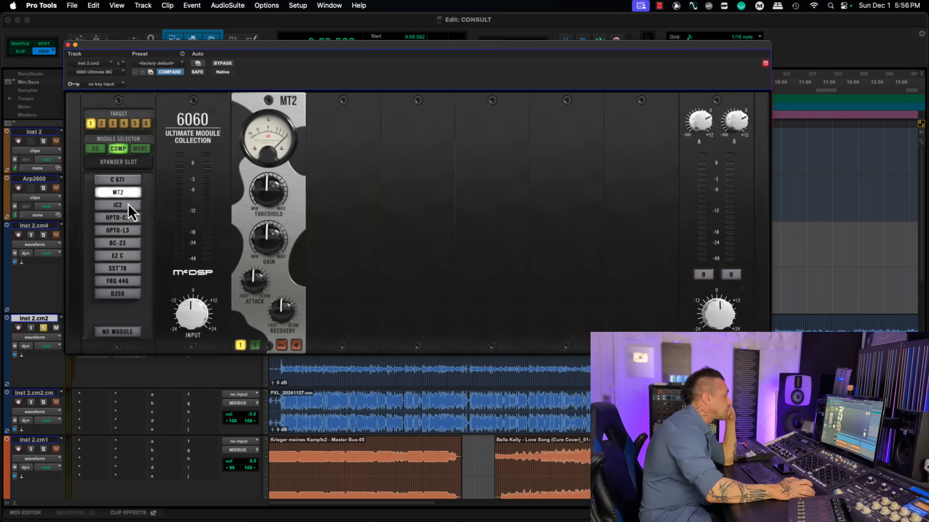
left_click(128, 206)
left_click(128, 230)
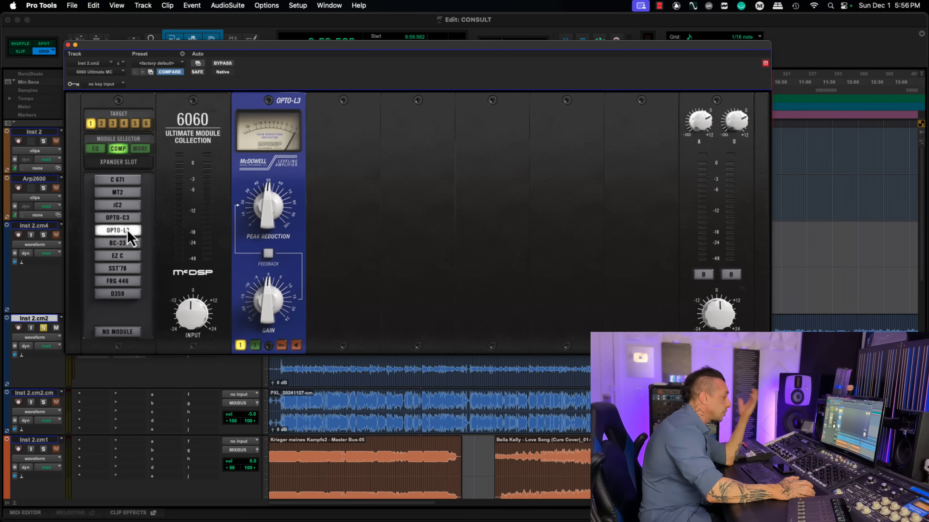
left_click(130, 243)
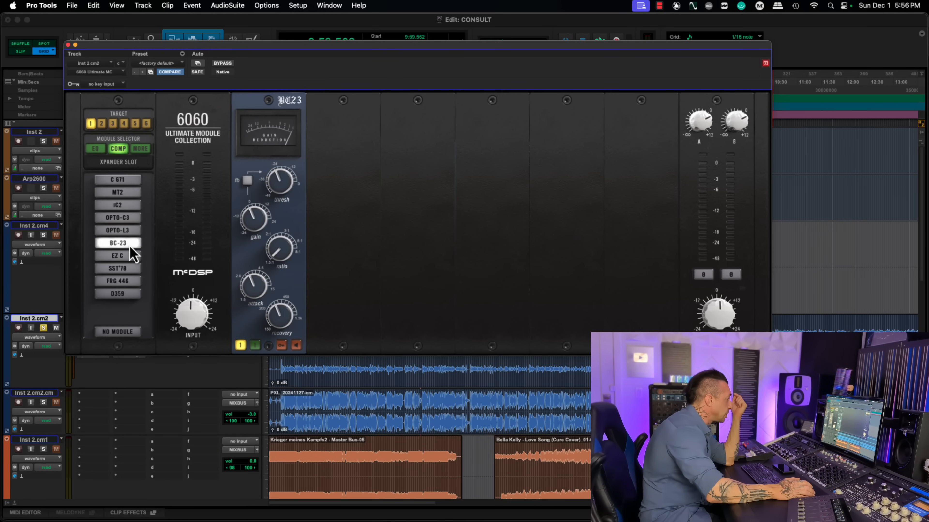
left_click(130, 256)
left_click(131, 268)
left_click(132, 282)
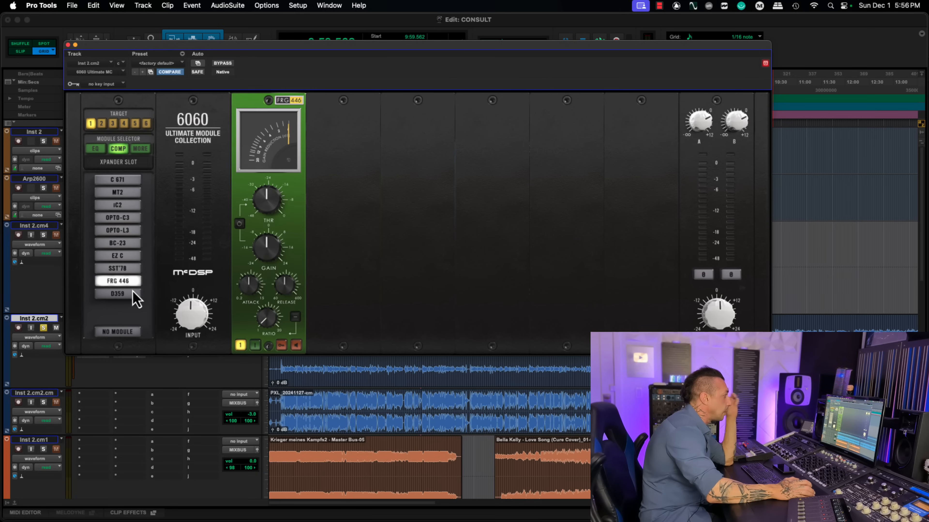
left_click(135, 295)
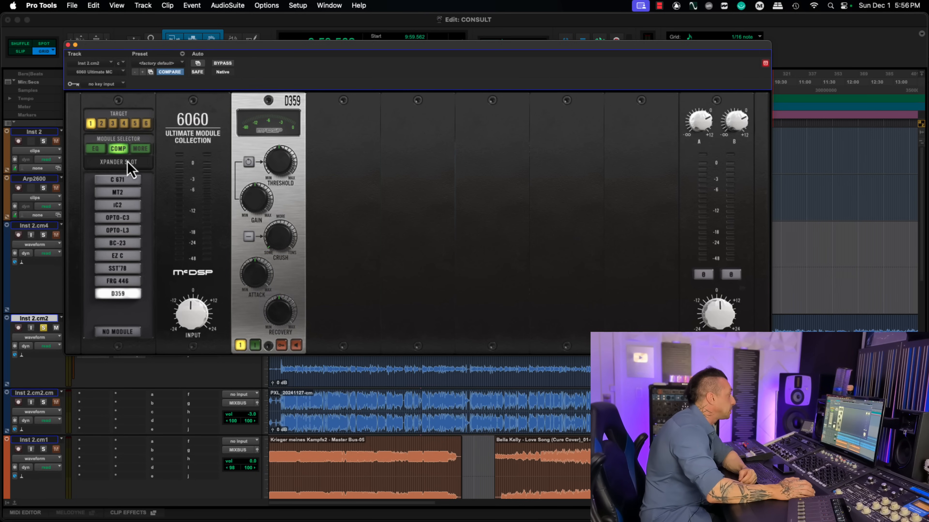
Step: Show the additional modules and try iX and FRG X in slot 1, ending with the S 671 saturation module
left_click(141, 149)
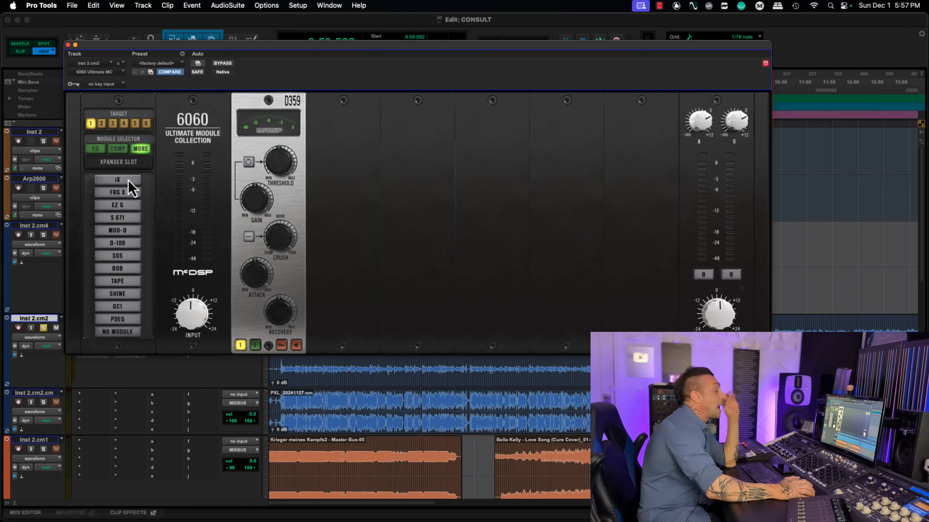
left_click(129, 182)
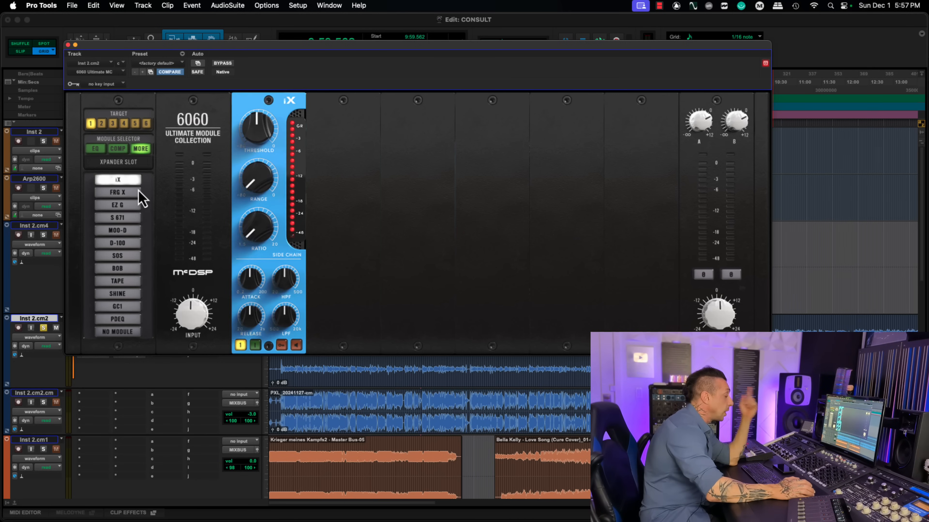
left_click(137, 193)
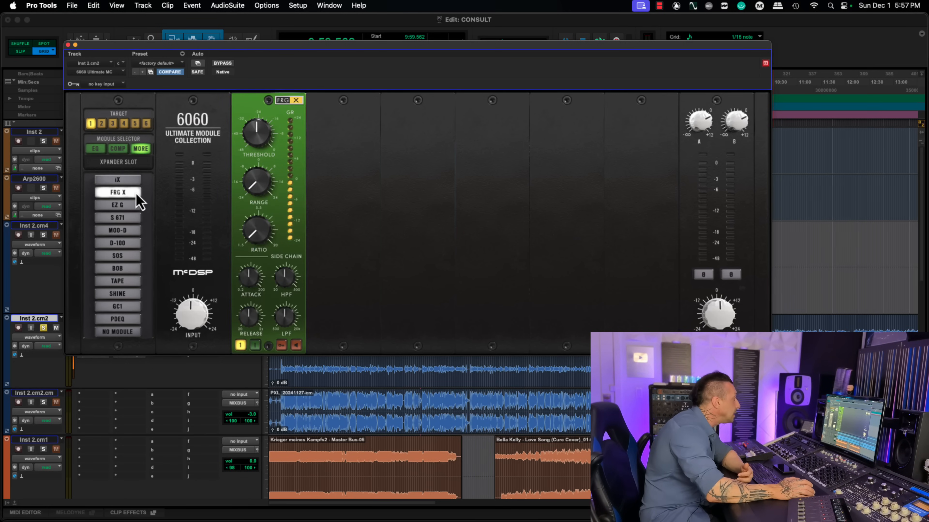
left_click(131, 217)
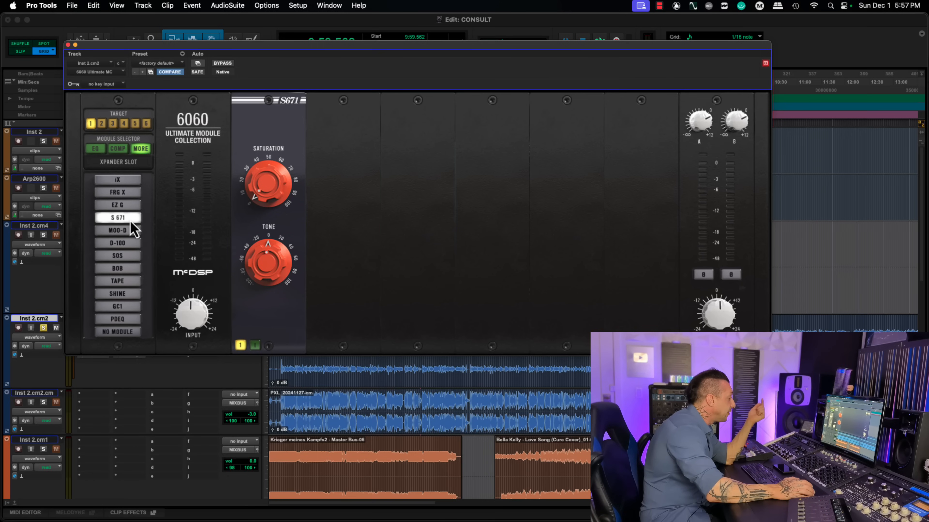
Step: Load the MOO-D module in slot 2 and reorder the chain so that it comes before S 671
left_click(101, 123)
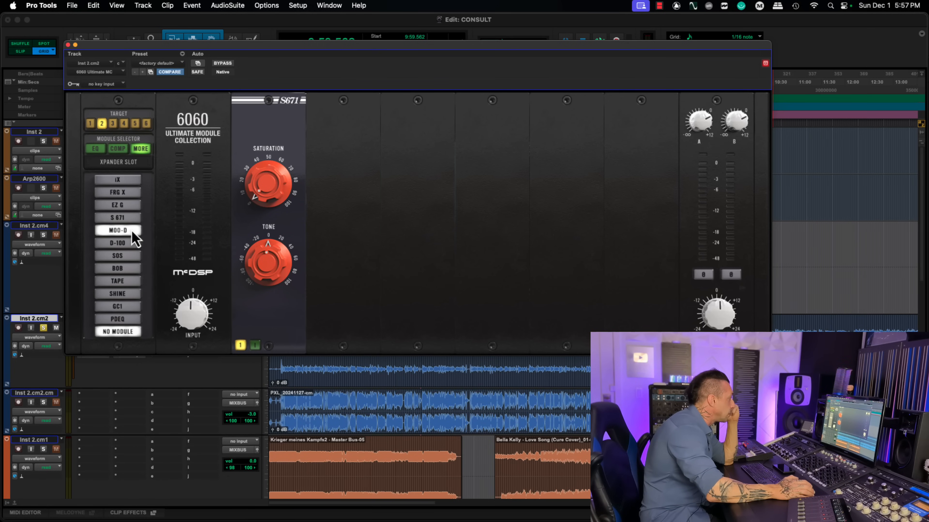
left_click(132, 232)
left_click(113, 123)
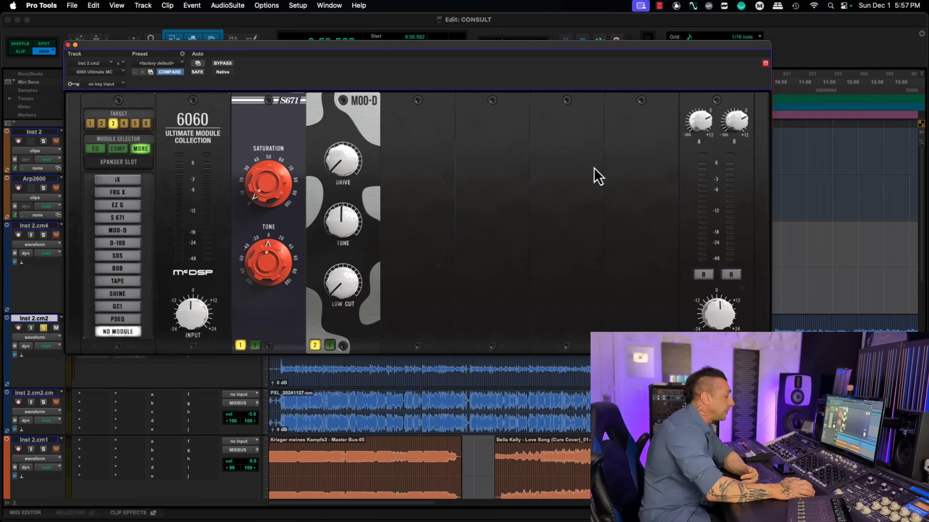
left_click_drag(279, 325, 357, 321)
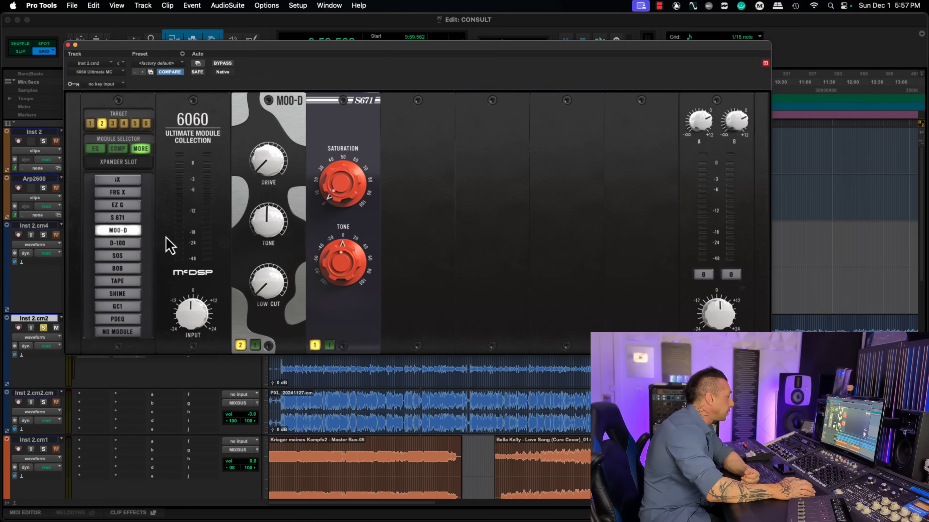
Step: Fill the next three slots with the D-100, Tape and BOB modules, replacing BOB with Tape in slot 4
left_click(117, 244)
left_click(127, 271)
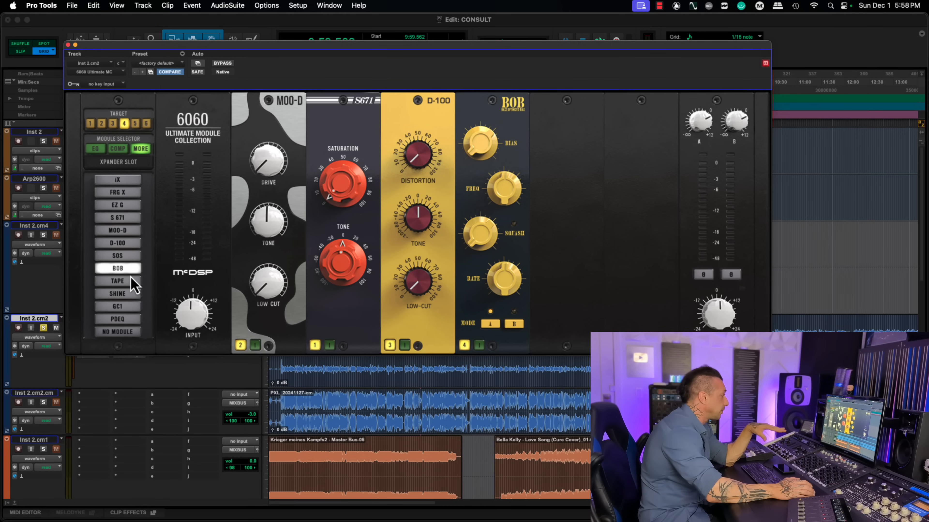
left_click(128, 284)
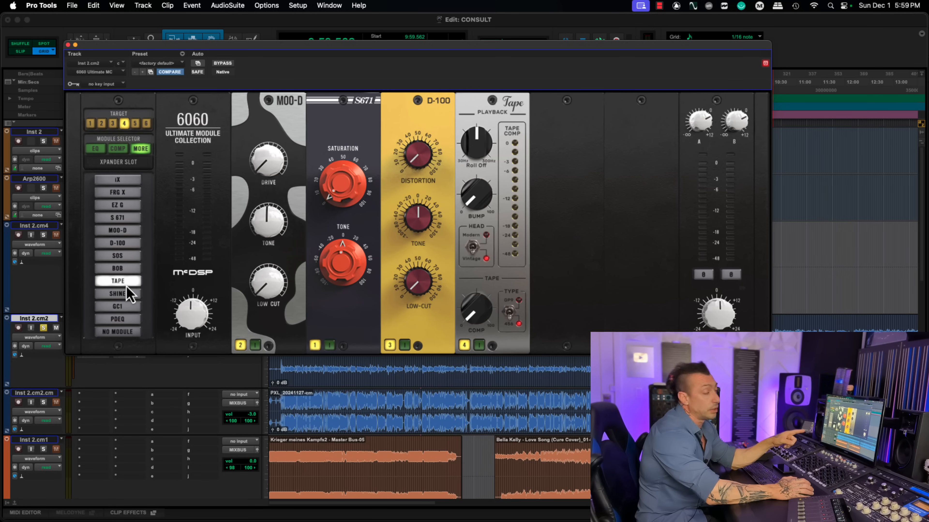
left_click(125, 270)
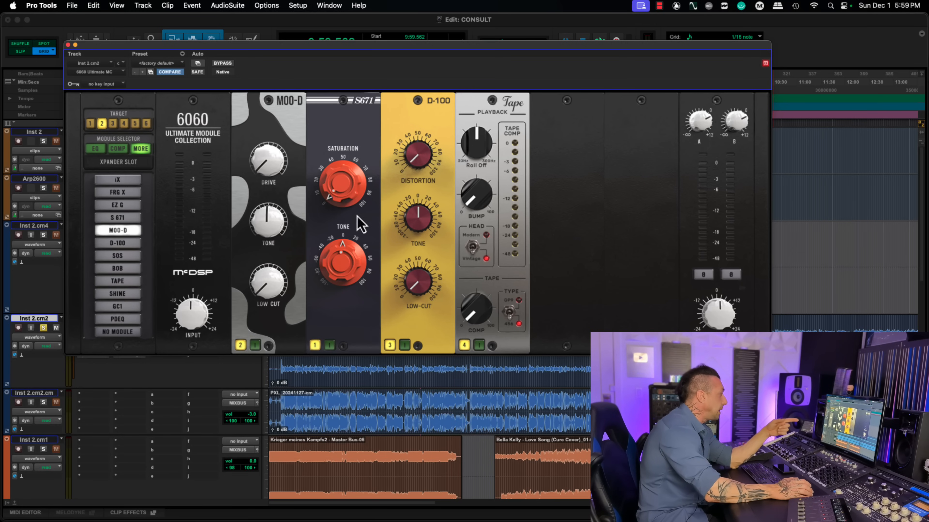
Step: Load the Shine module in slot 6 and switch it to Mode 2 and back to Mode 1
left_click(146, 123)
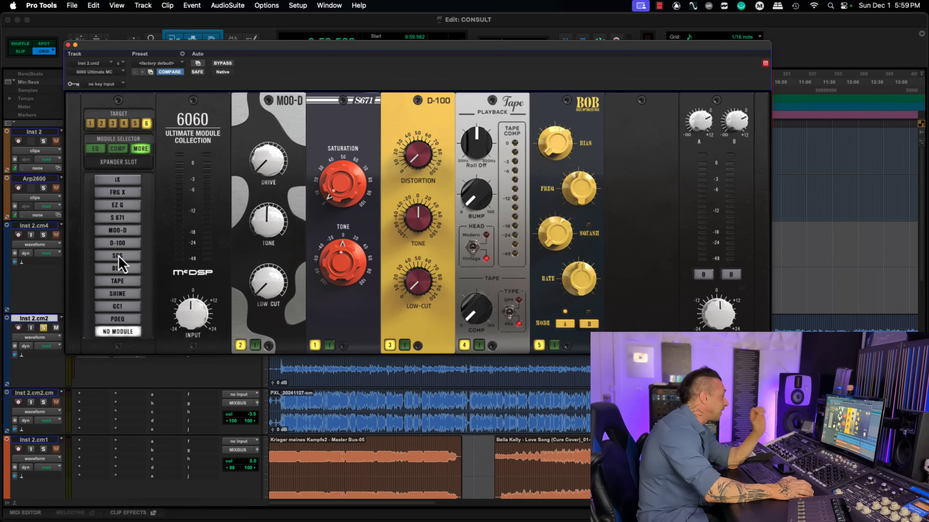
left_click(126, 294)
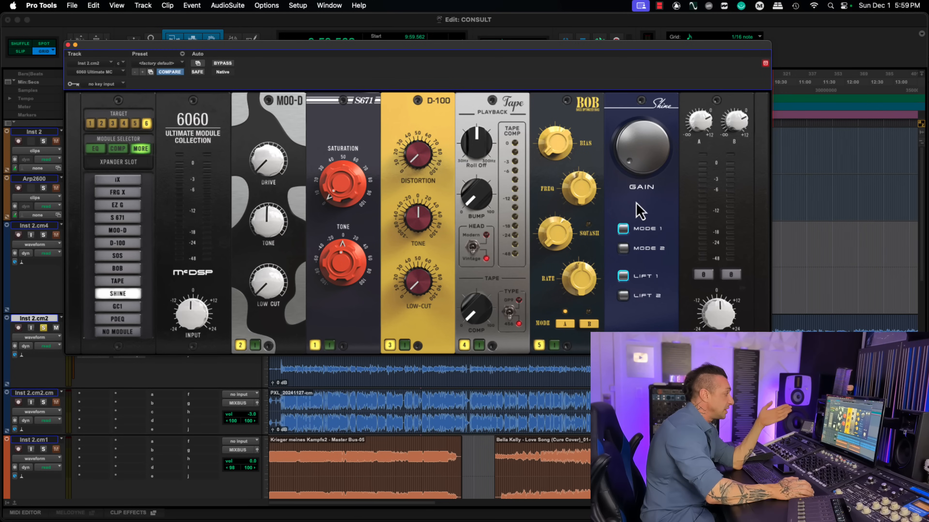
left_click(624, 250)
left_click(623, 229)
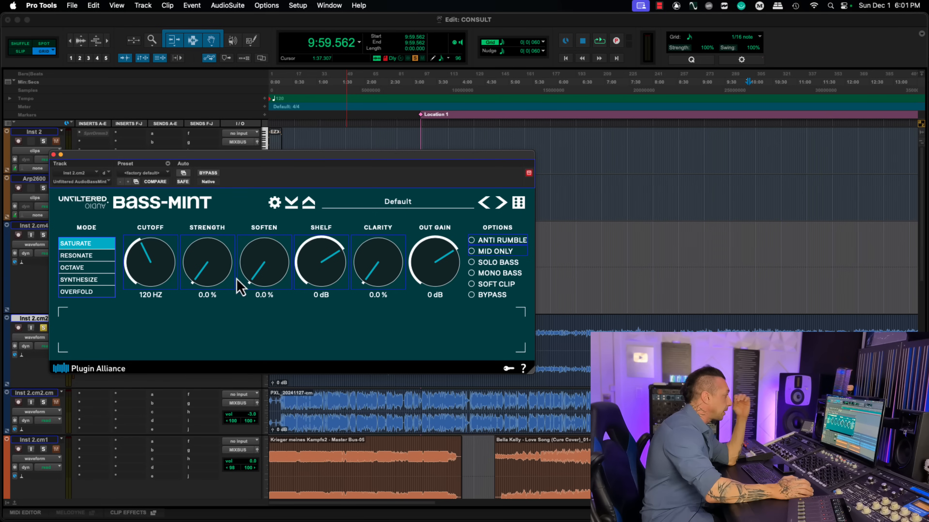
Step: Set the BASS-MINT processing mode to Synthesize
left_click(96, 281)
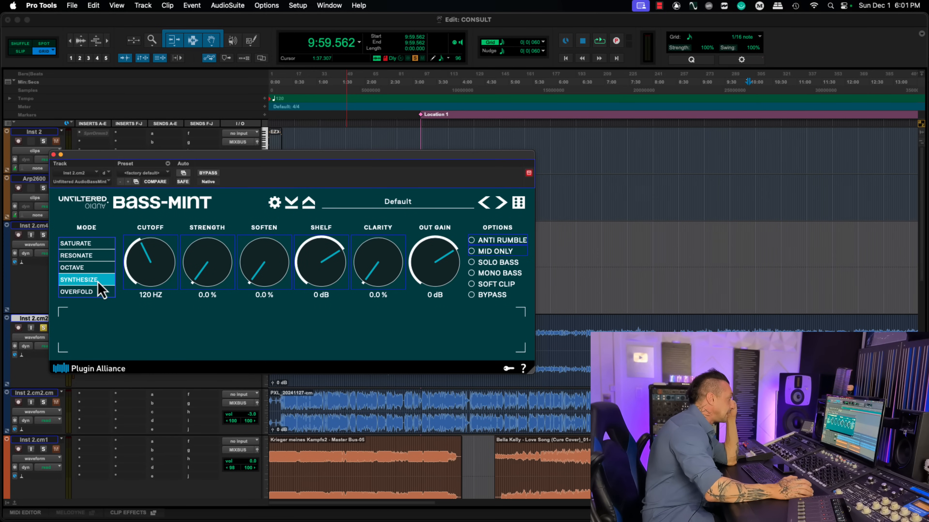
Step: Change the BASS-MINT processing mode to Saturate and on to Octave
left_click(96, 244)
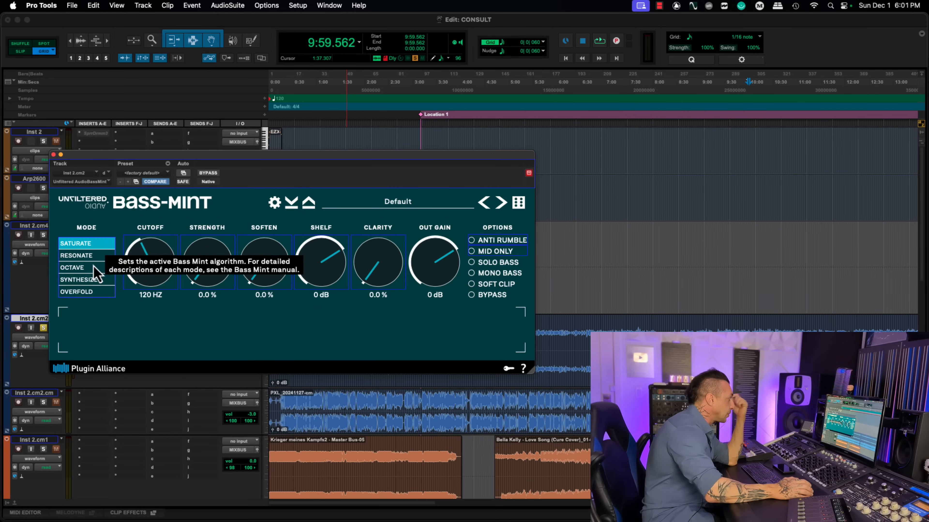
left_click(93, 268)
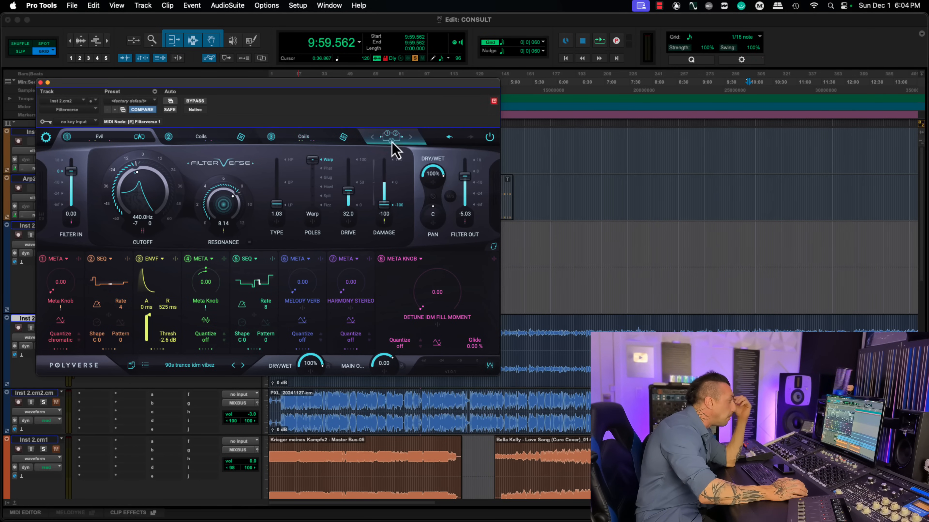
Step: Reset the Filterverse plugin to its factory default preset
left_click(397, 146)
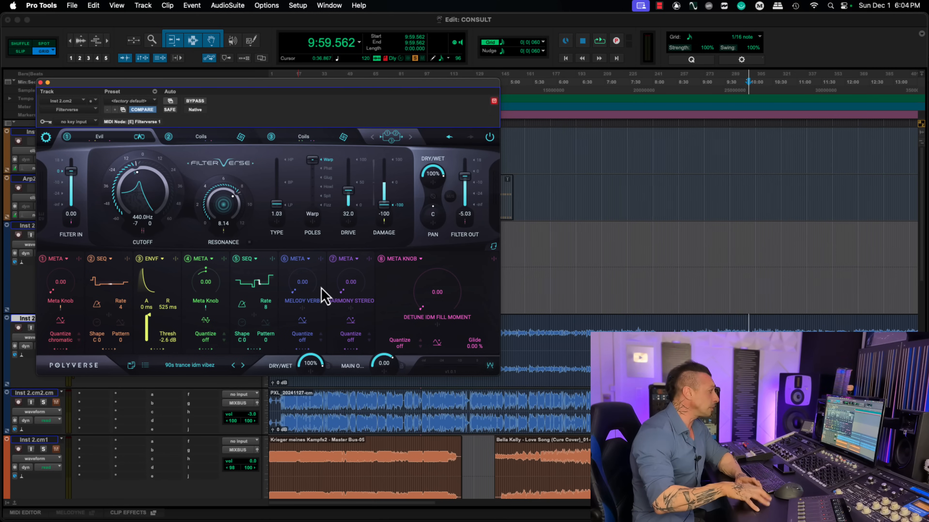
left_click(141, 101)
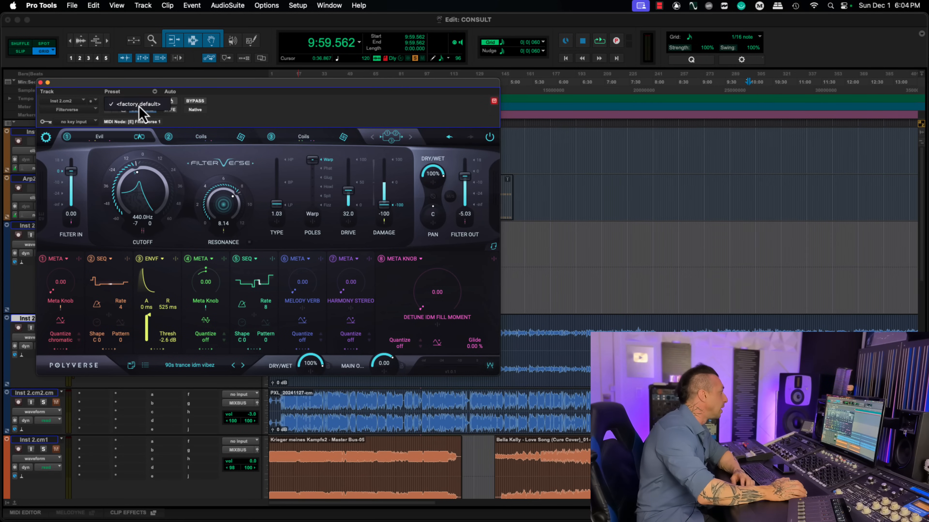
left_click(140, 104)
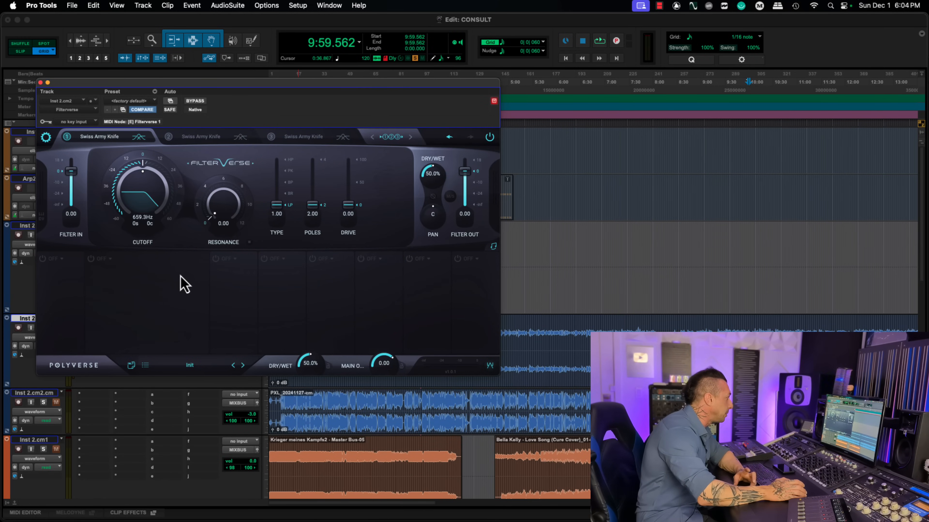
Step: Raise the first Filterverse filter's Poles to about 2.74 and Drive to about 52.3, and adjust its Cutoff
left_click_drag(312, 214, 311, 196)
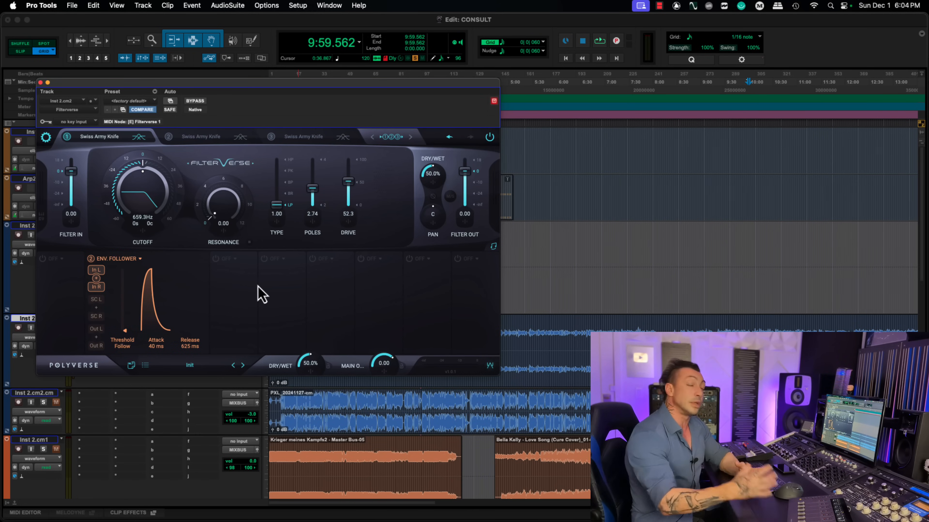
left_click_drag(146, 197, 148, 192)
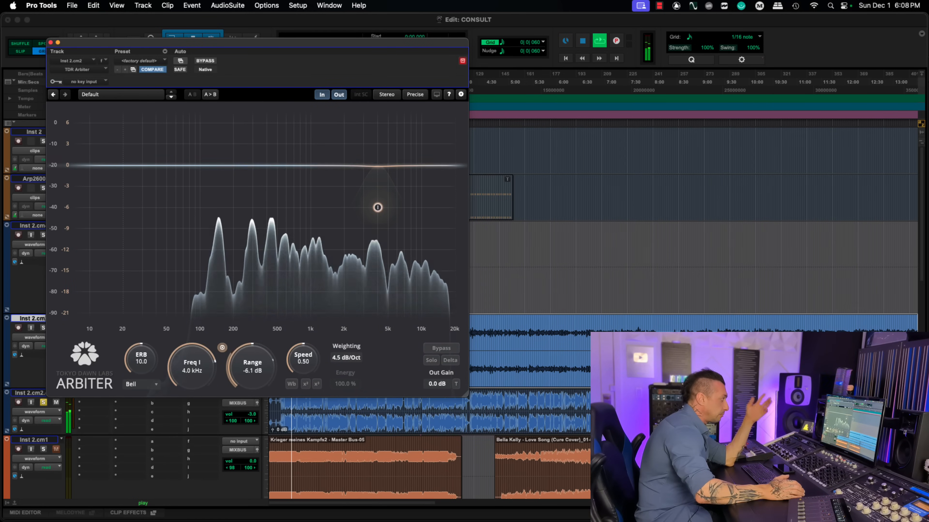
Step: Add a second bell band in TDR Arbiter at about 350 Hz with a range of about -5.3 dB
double_click(259, 165)
left_click_drag(240, 453, 255, 394)
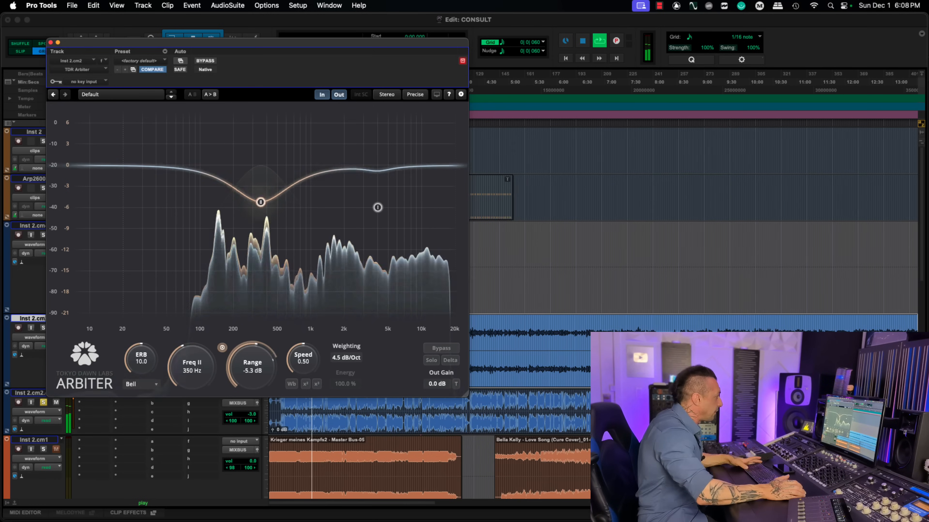
Step: Delete the 350 Hz band and move the remaining Arbiter band to about 3.6 kHz
double_click(259, 203)
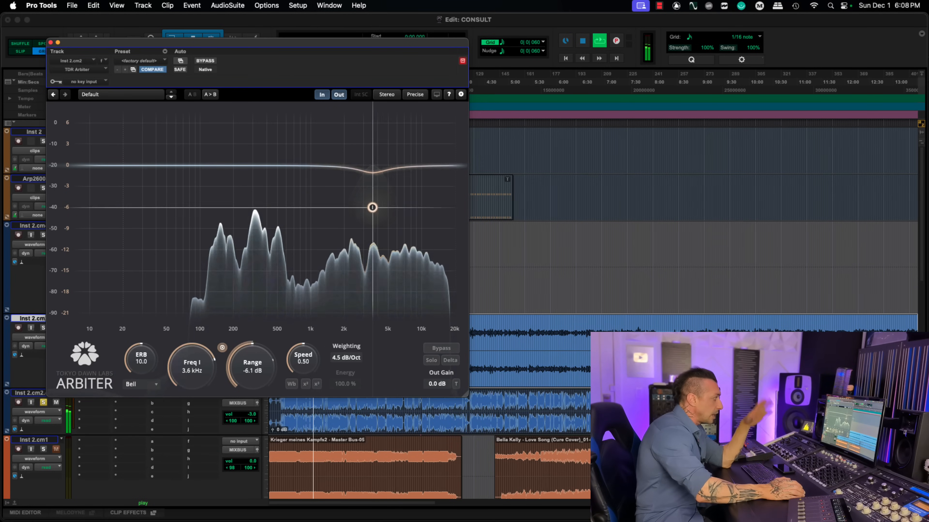
left_click_drag(372, 208, 371, 208)
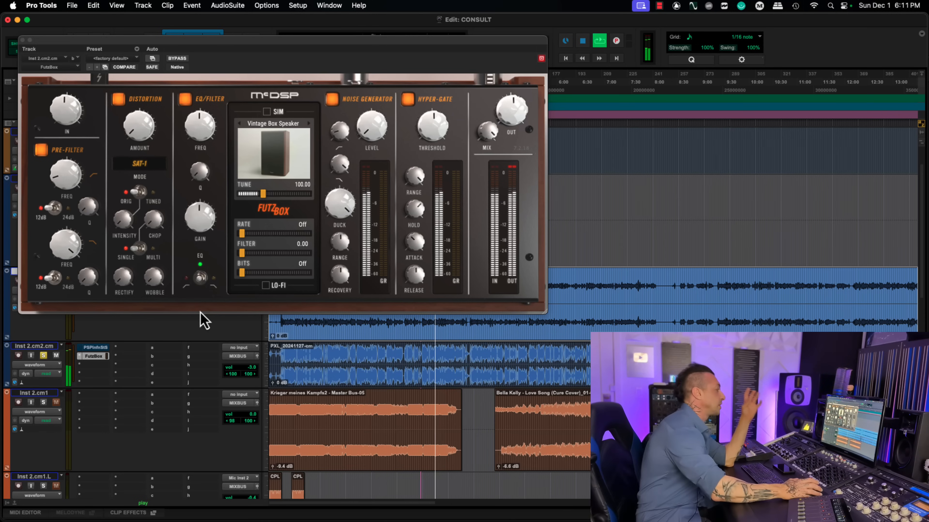
Step: Look through the FutzBox speaker model list, enable the SIM section and advance its model to Business Phone
left_click(272, 163)
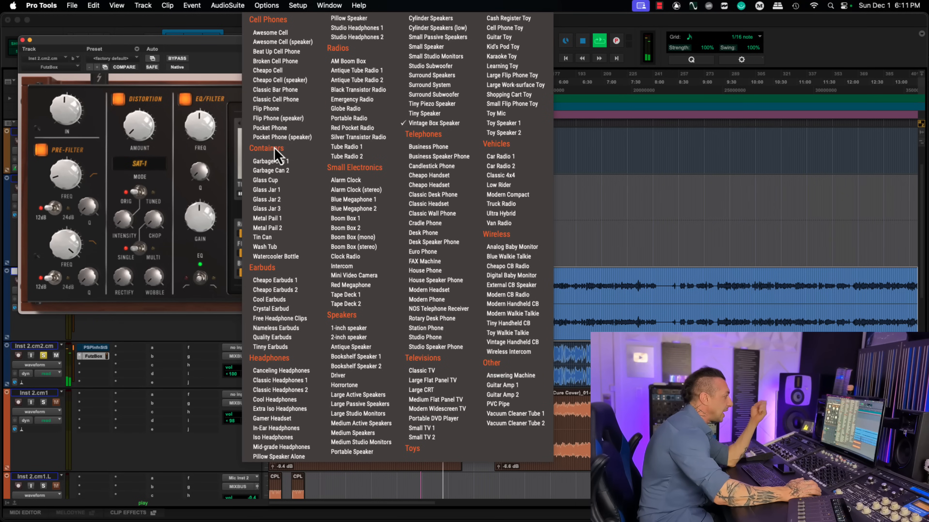
left_click(235, 112)
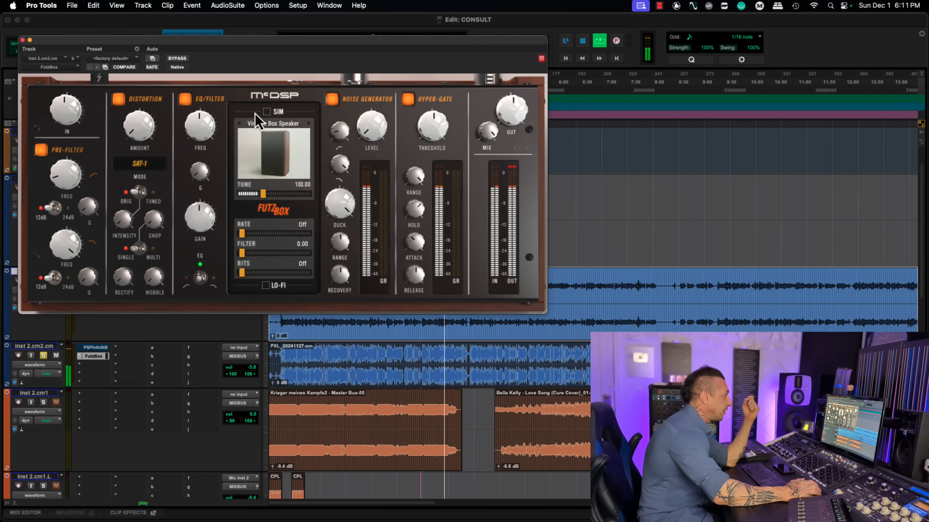
left_click(264, 112)
left_click(309, 123)
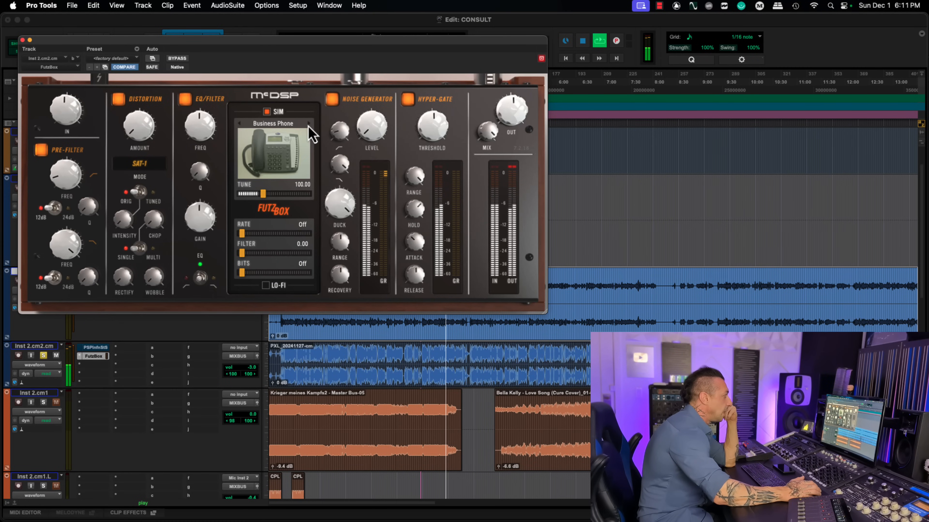
Step: Step the SIM model forward through Desk Phone and Modern Widescreen TV to Large Work-surface Toy
left_click(309, 124)
left_click(309, 125)
left_click(309, 124)
left_click(309, 125)
left_click(309, 124)
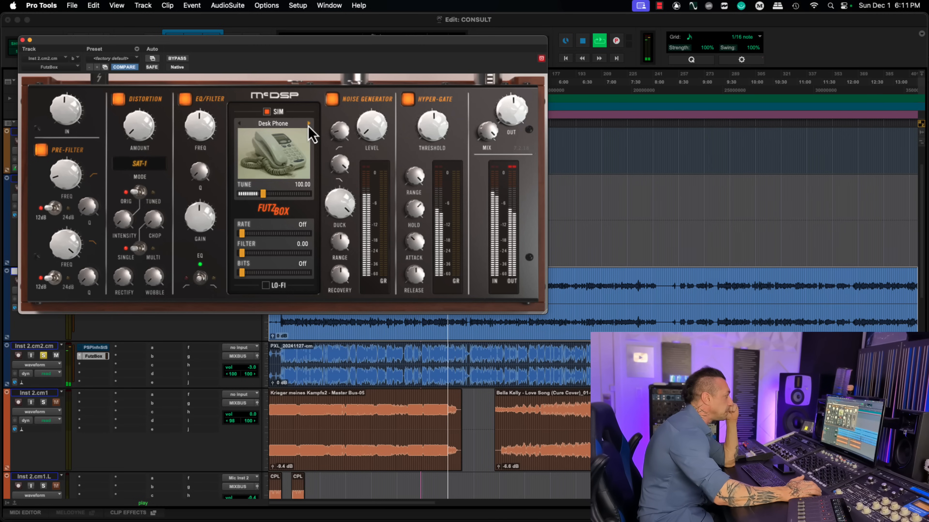
left_click(308, 124)
left_click(308, 124)
left_click(309, 123)
left_click(308, 124)
left_click(308, 124)
left_click(309, 124)
left_click(309, 123)
left_click(309, 124)
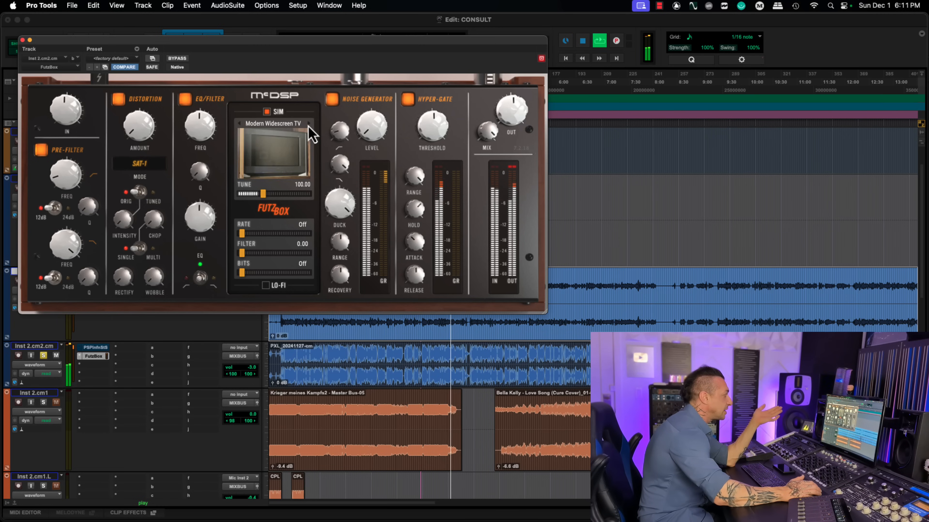
left_click(308, 124)
left_click(309, 124)
left_click(309, 123)
left_click(308, 123)
left_click(309, 124)
left_click(309, 123)
left_click(309, 124)
left_click(308, 123)
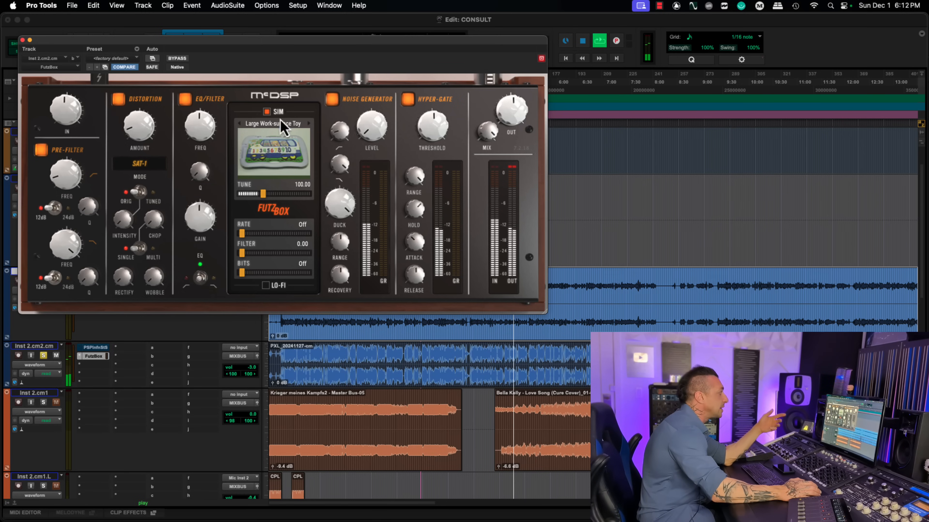
Step: Advance the SIM model past Toy Mic and Car Radio 2 to Cheapo CB Radio
left_click(308, 125)
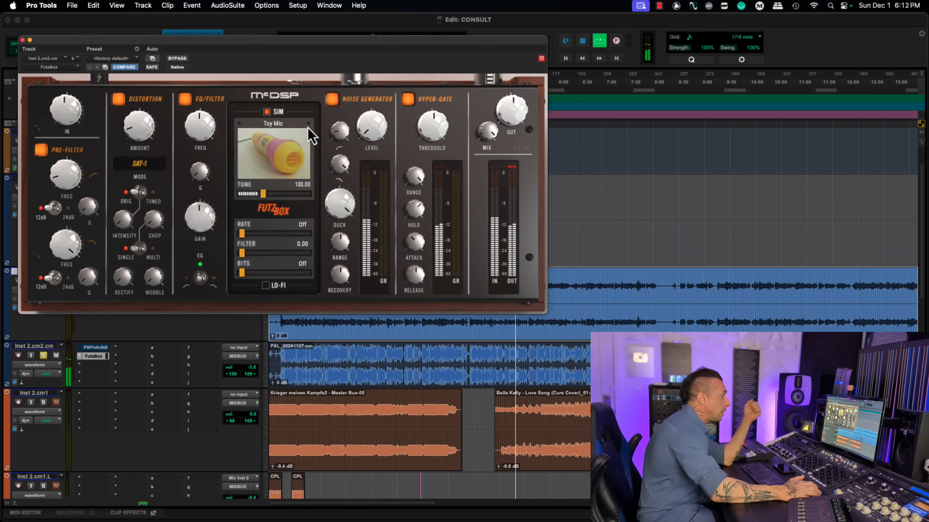
left_click(308, 125)
left_click(307, 125)
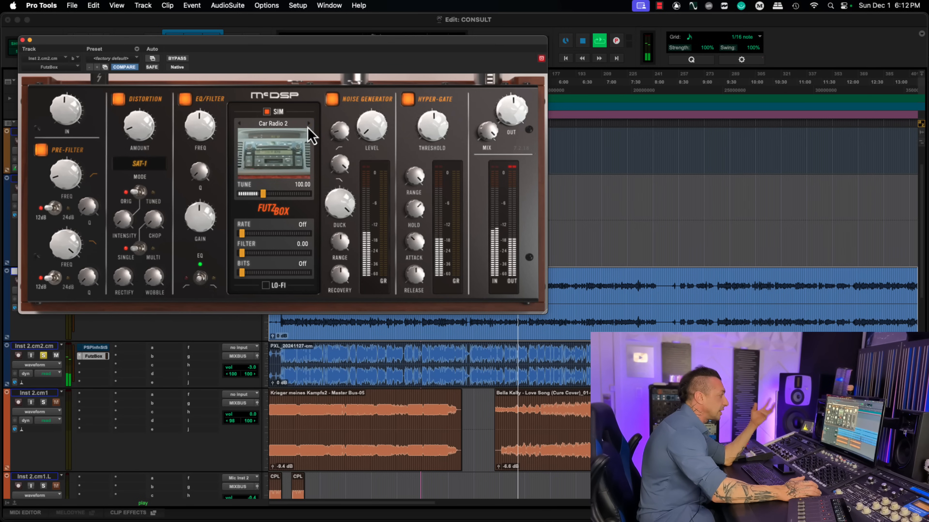
left_click(308, 125)
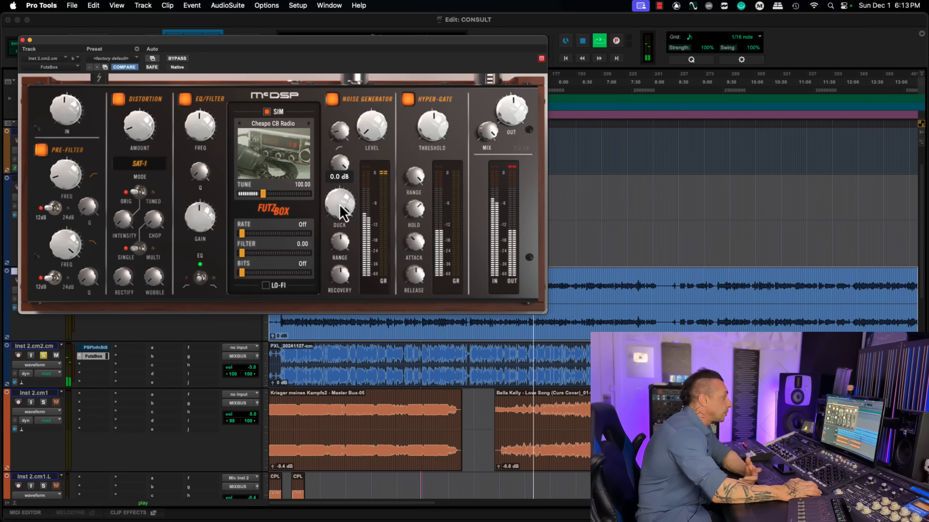
Step: Lower the Noise Generator's Duck control and switch off the EQ/Filter, Noise Generator and Hyper-Gate sections
left_click_drag(340, 205, 341, 258)
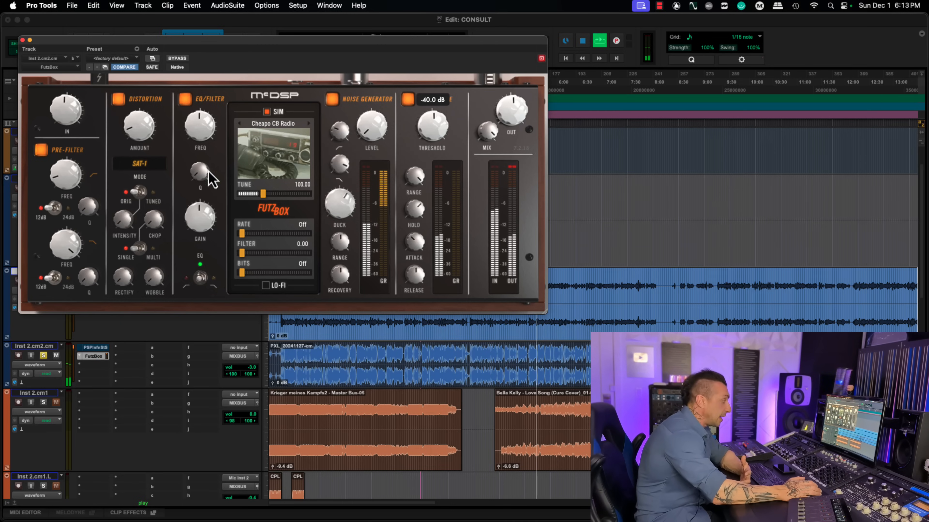
left_click(185, 99)
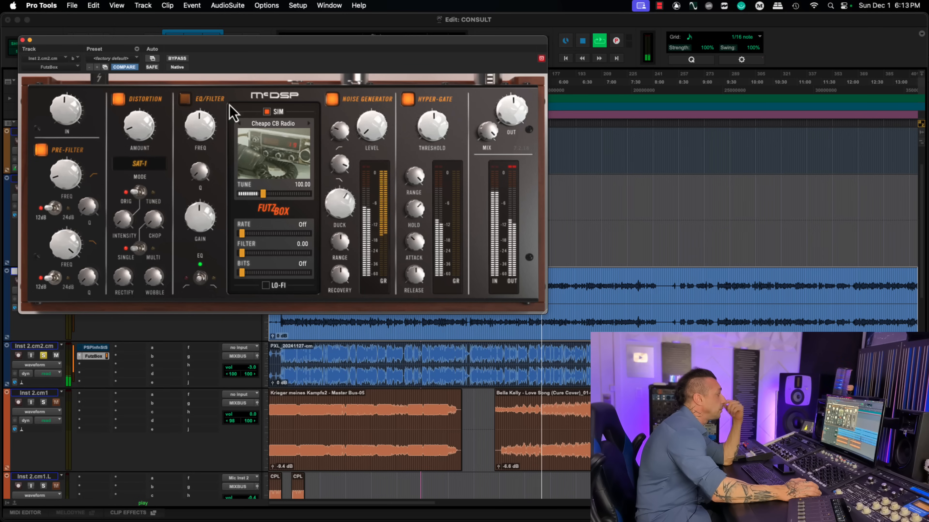
left_click(332, 99)
left_click(408, 98)
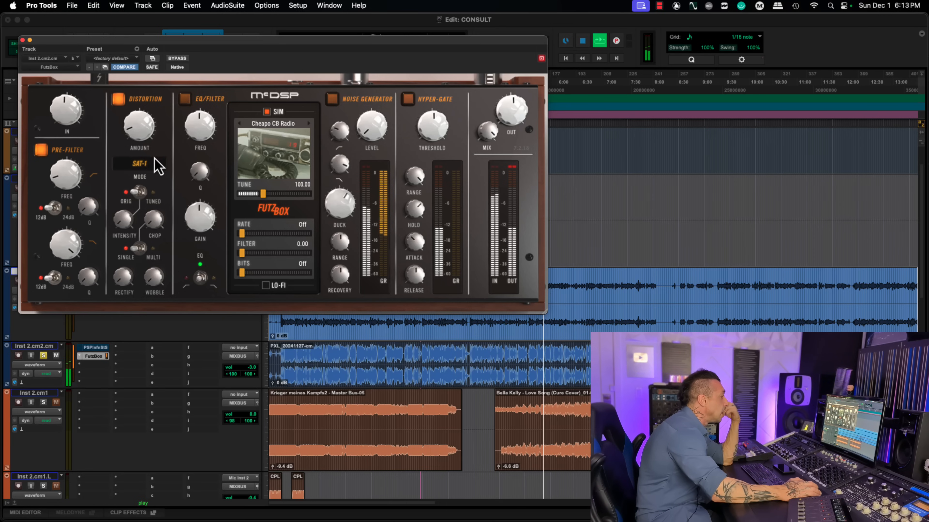
Step: Keep the distortion type at SAT-1 and switch the distortion from Orig to Tuned and from Single to Multi
left_click(139, 164)
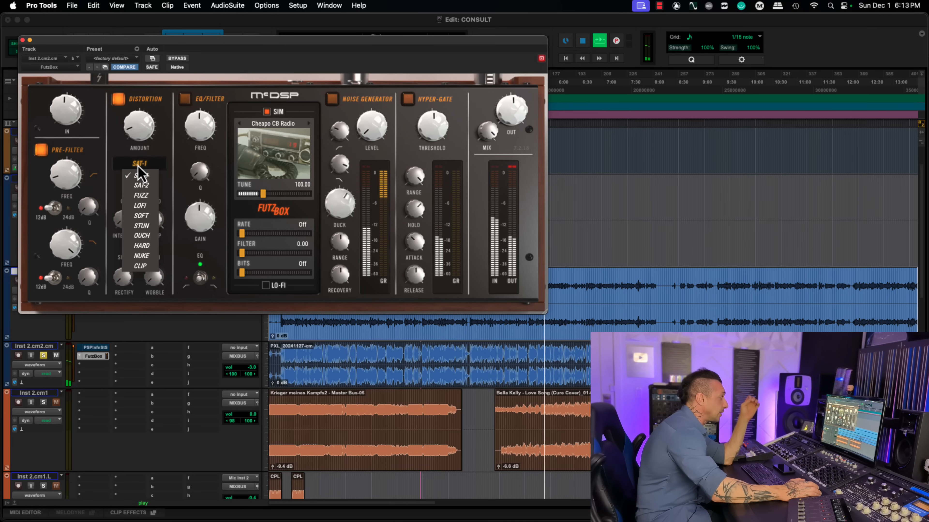
left_click(149, 176)
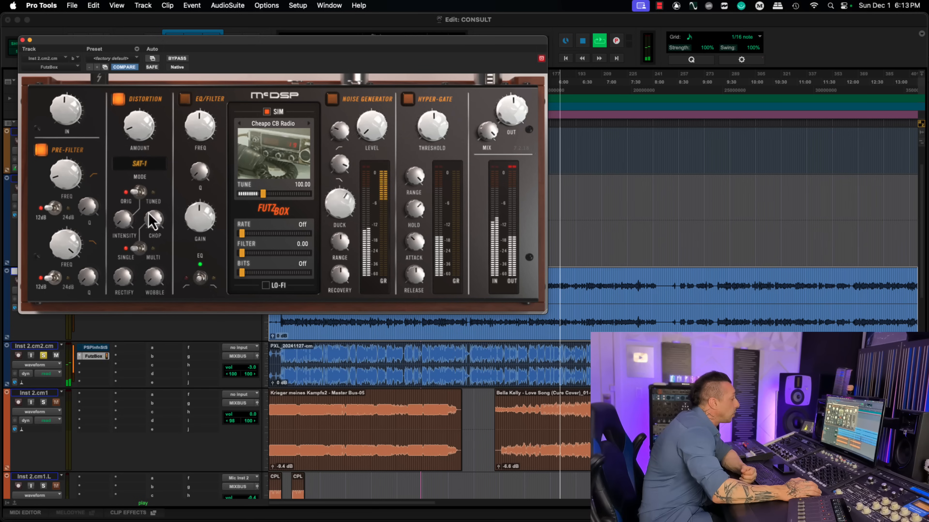
left_click(140, 191)
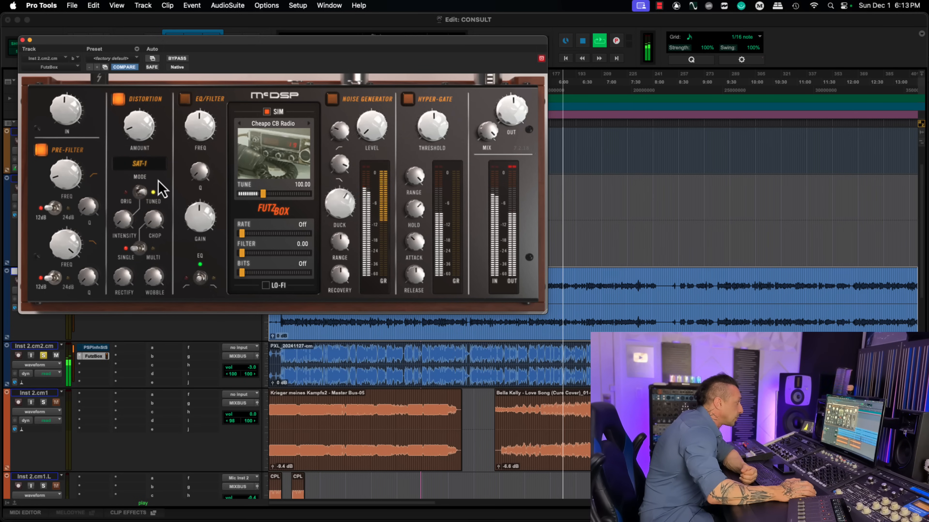
left_click(138, 249)
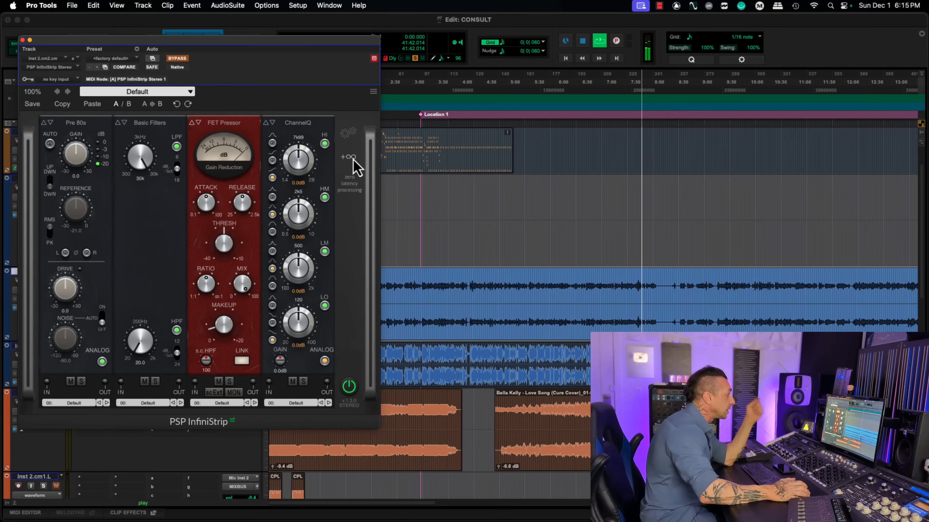
Step: Replace the Pre 80s preamp in the first slot of PSP InfiniStrip with Pre 60s
left_click(353, 159)
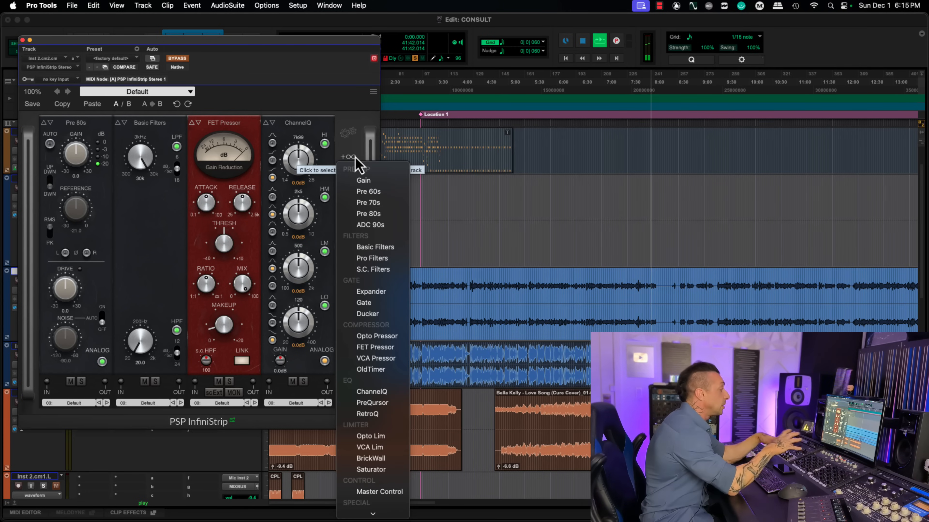
left_click(46, 126)
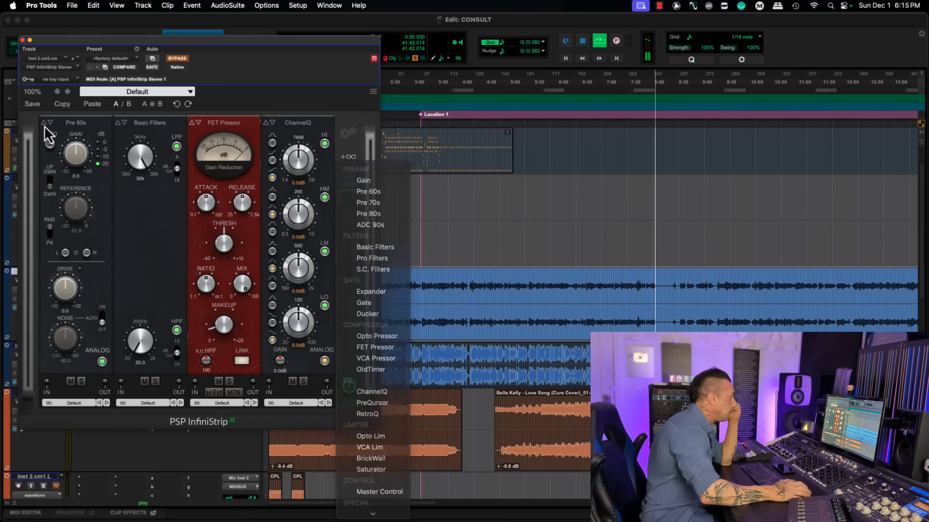
left_click(70, 127)
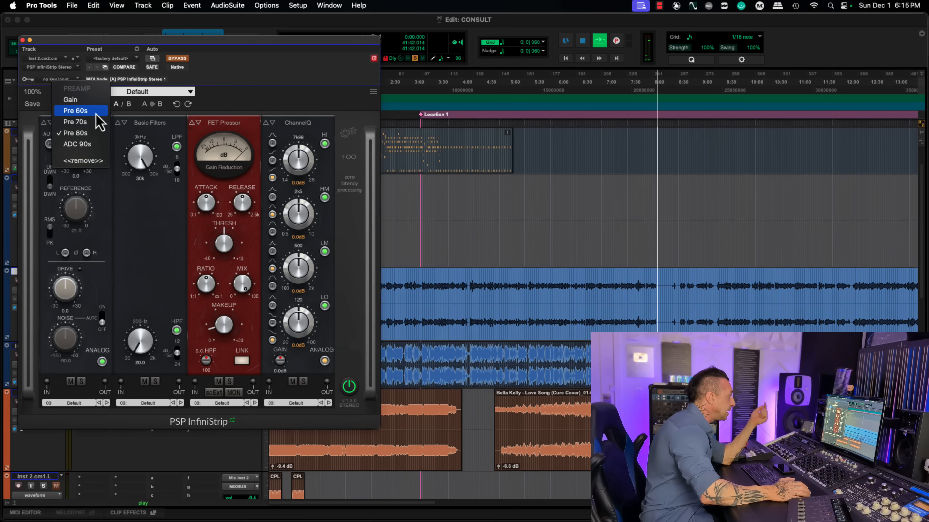
left_click(96, 113)
Step: Switch the first slot's preamp through Pre 70s, Pre 80s and ADC 90s, and back to Pre 60s
left_click(89, 124)
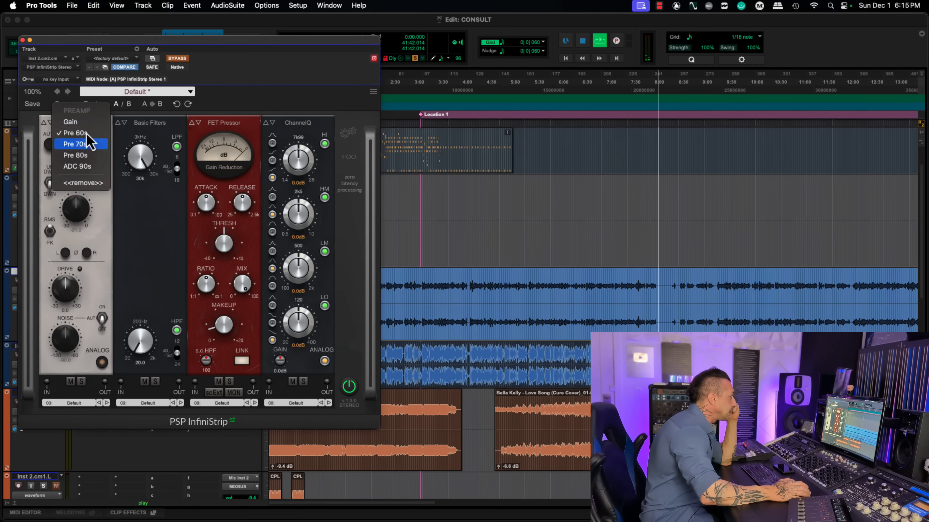
left_click(86, 133)
left_click(88, 126)
left_click(88, 144)
left_click(80, 126)
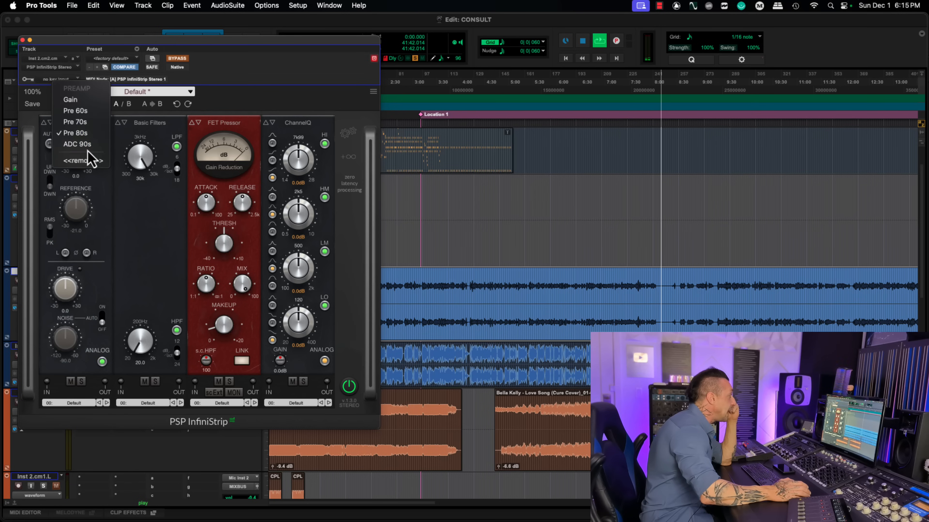
left_click(88, 146)
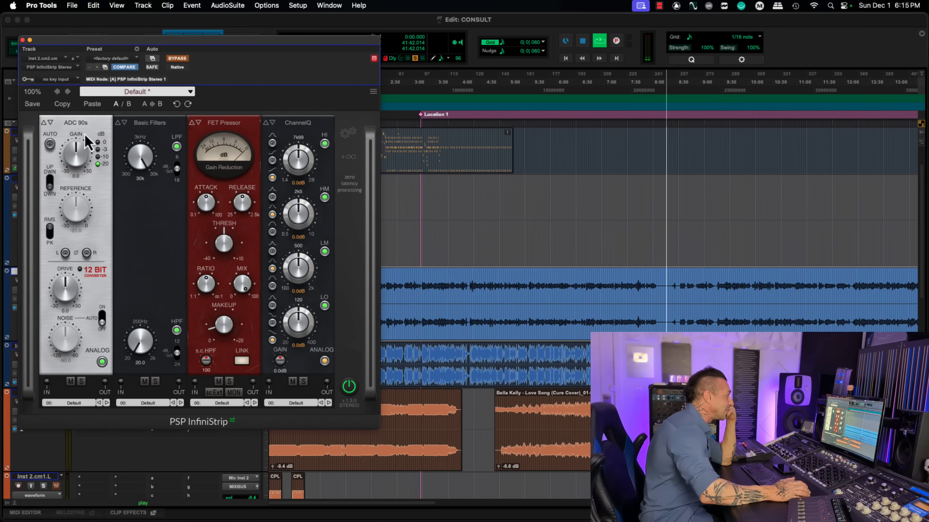
left_click(80, 126)
left_click(79, 100)
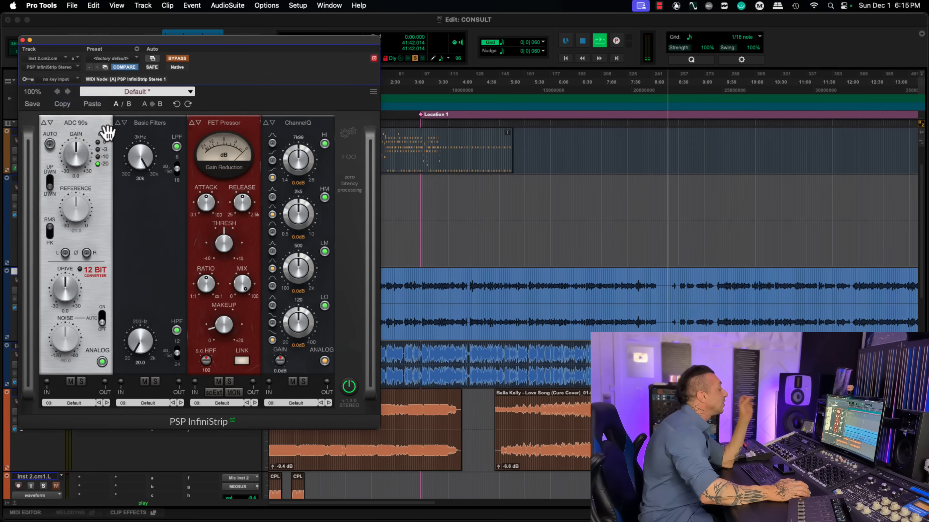
Step: Open the list of modules that can be added to the InfiniStrip and review its compressor options
left_click(85, 126)
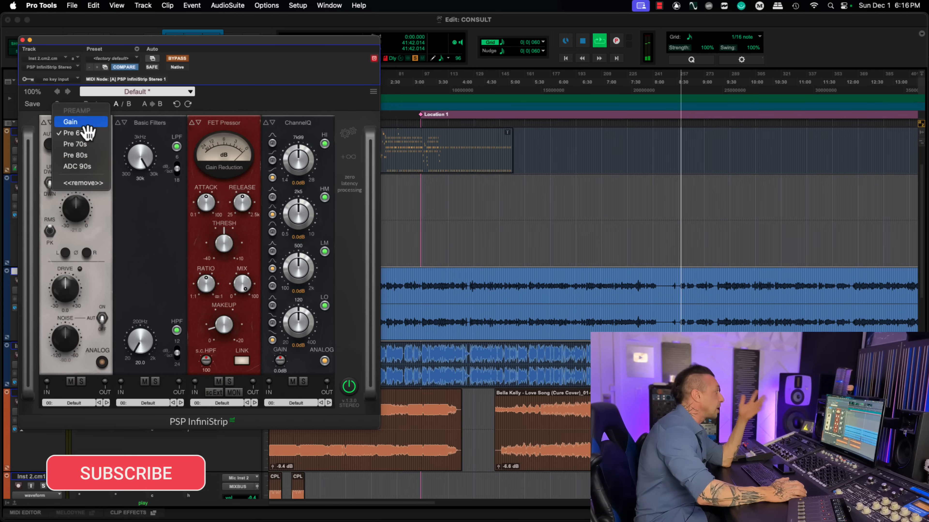
left_click(349, 155)
left_click(350, 157)
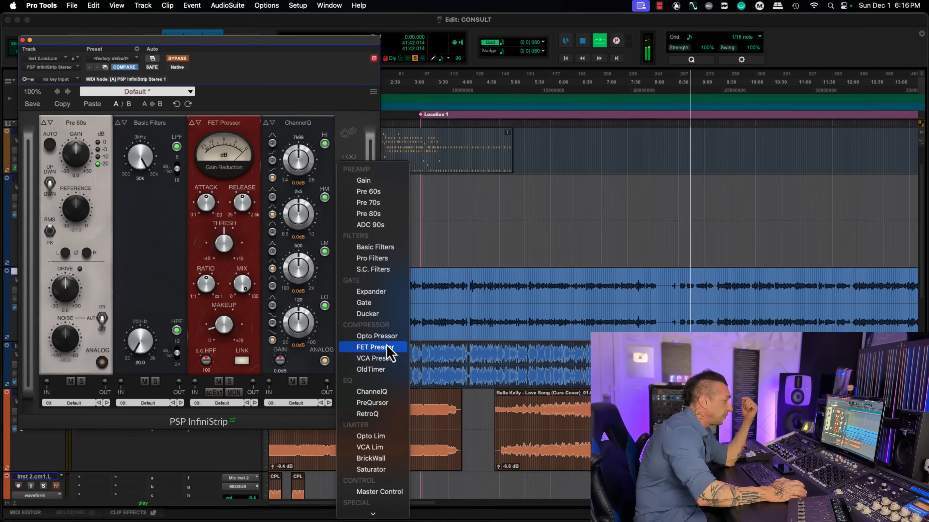
Step: Add the VCA Pressor and OldTimer compressor modules to the end of the InfiniStrip
left_click(386, 358)
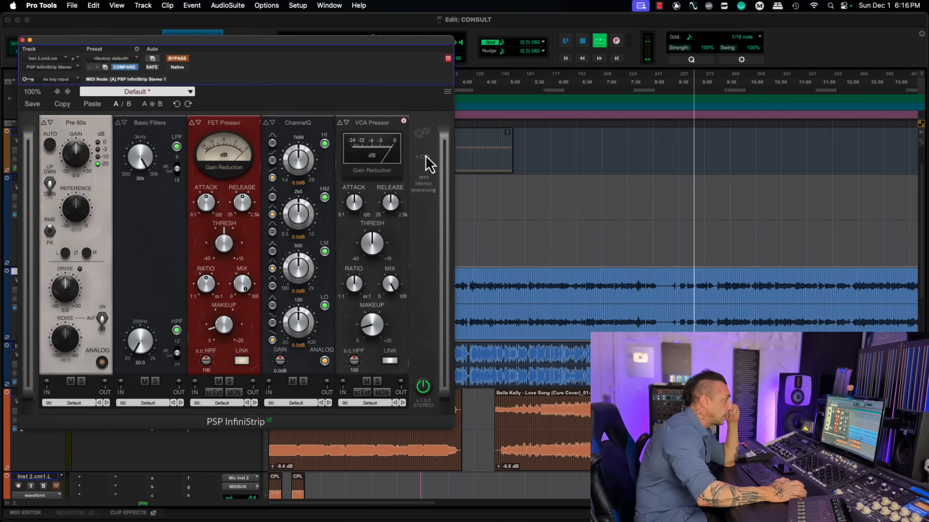
left_click(424, 157)
left_click(459, 372)
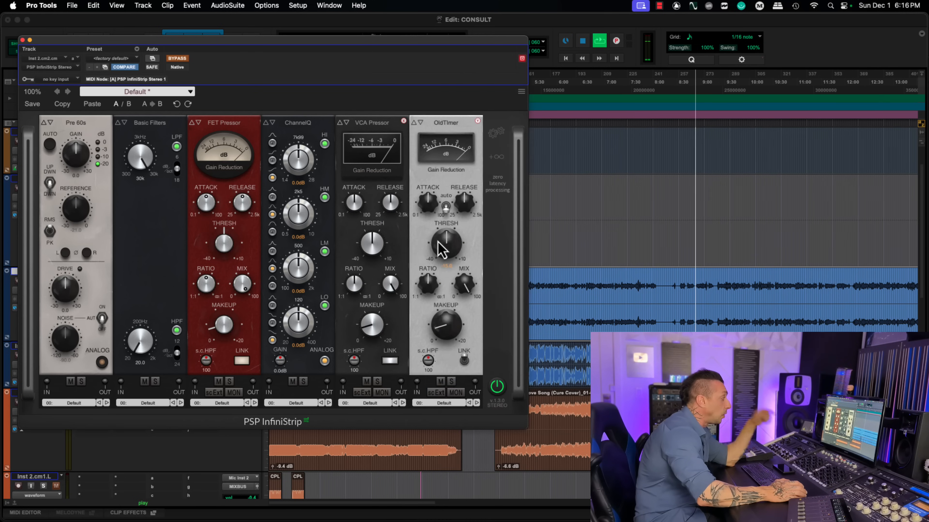
left_click(496, 161)
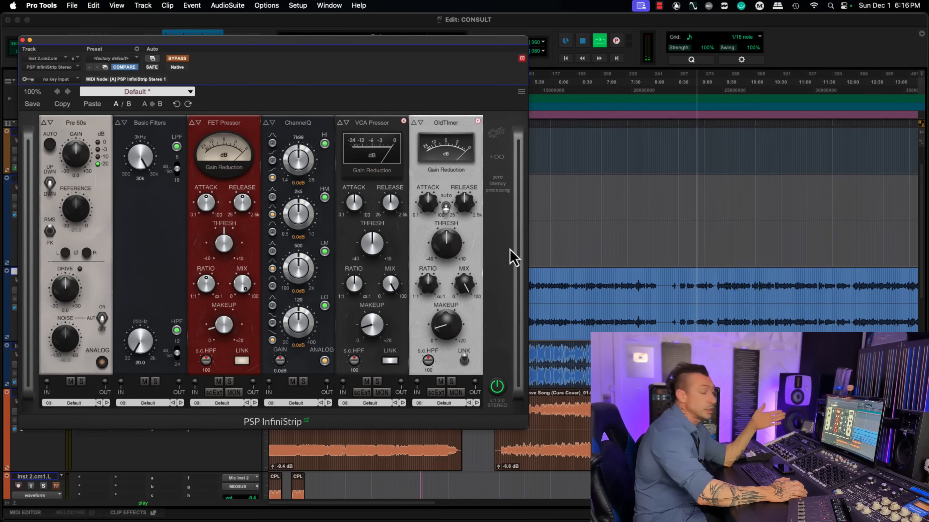
left_click(522, 347)
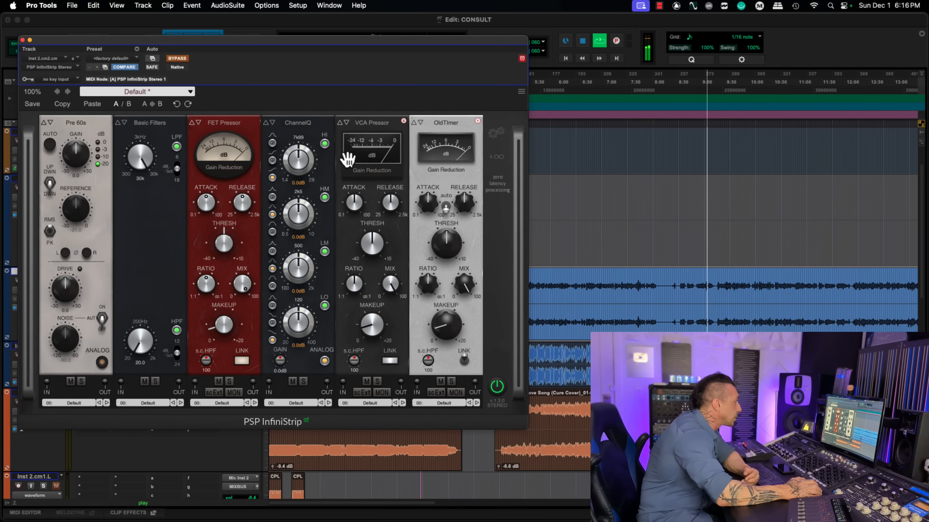
Step: Replace the ChannelQ equalizer module with PreQursor, and replace that with RetroQ
left_click(277, 125)
left_click(296, 144)
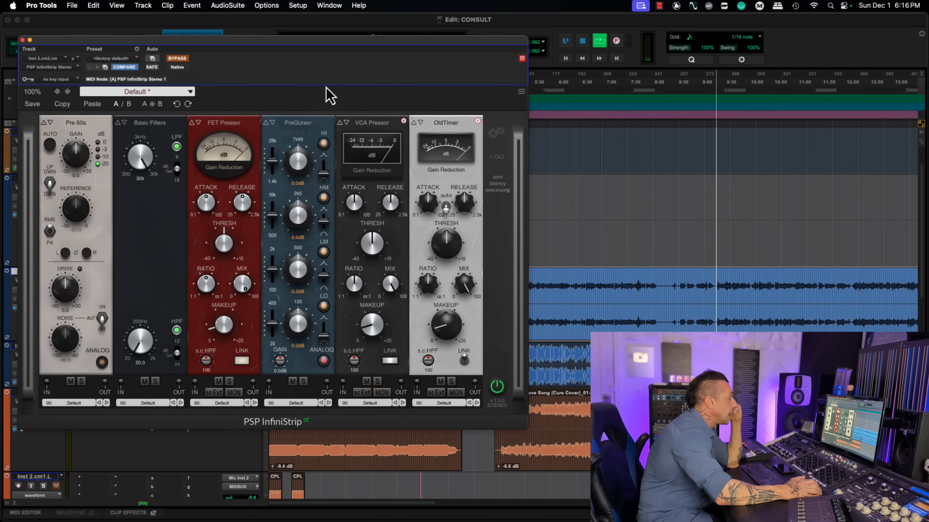
left_click(304, 128)
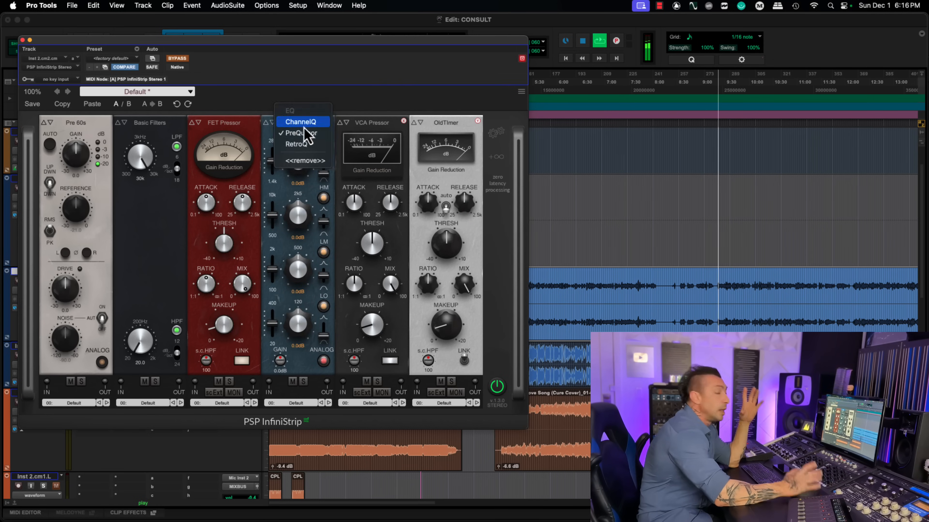
left_click(299, 144)
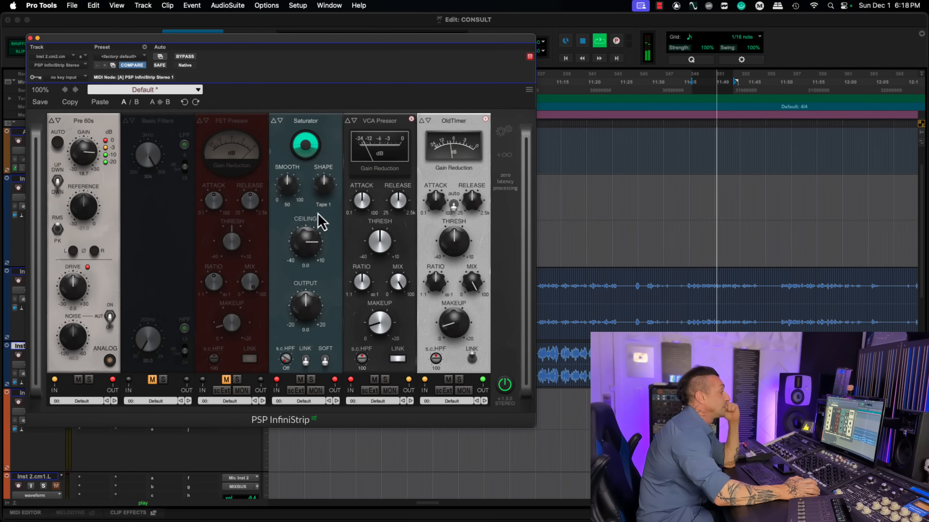
Step: Review the limiter alternatives for the Saturator slot and remove the module from the strip
left_click(305, 123)
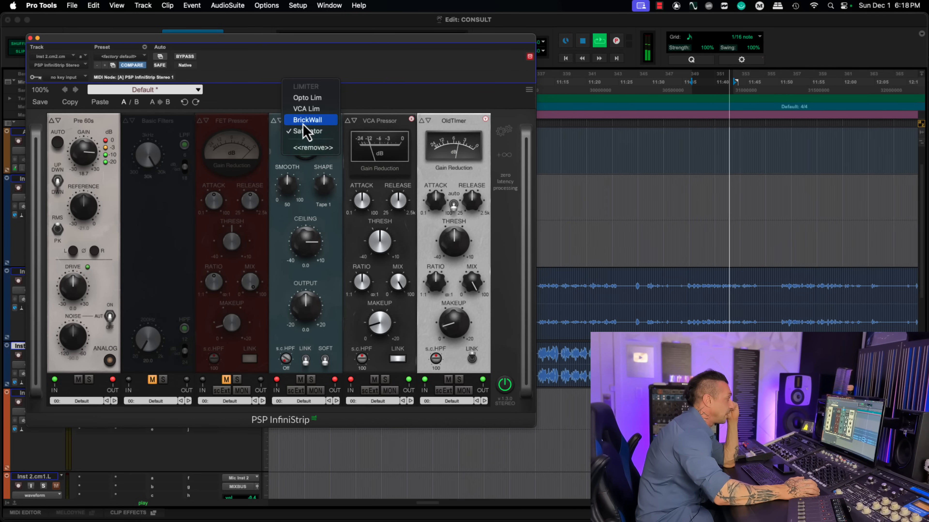
left_click(313, 148)
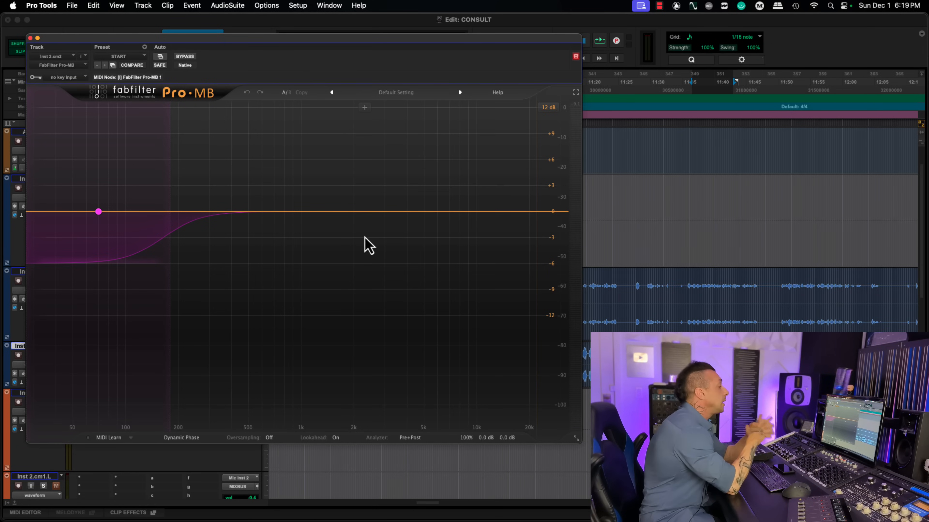
Step: Add a high-frequency compression band in Pro-MB and set its crossovers to span about 2 kHz to nearly 20 kHz
left_click(98, 211)
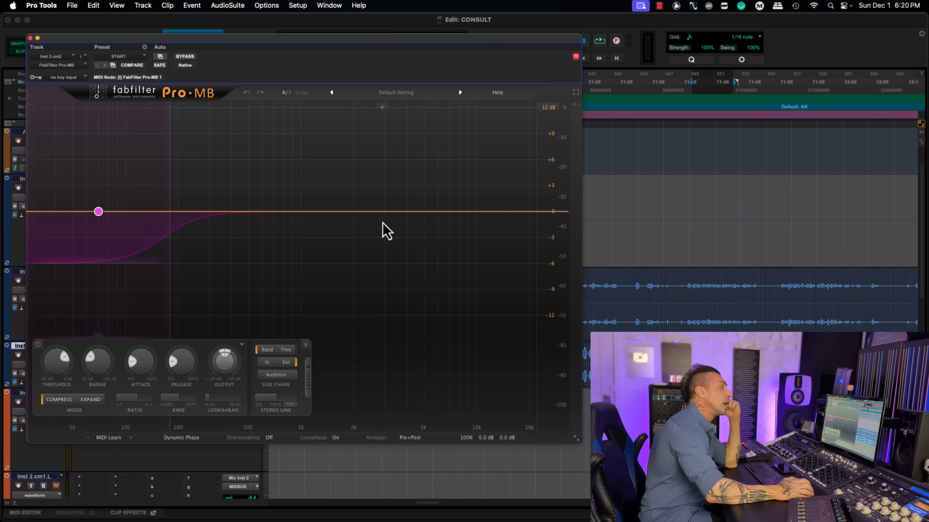
left_click(382, 212)
left_click_drag(433, 215, 497, 212)
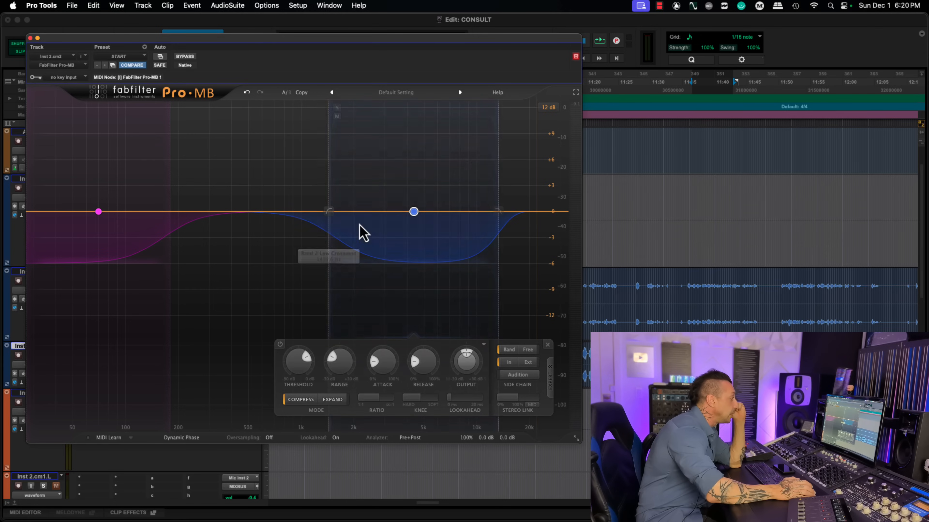
left_click_drag(331, 212, 464, 249)
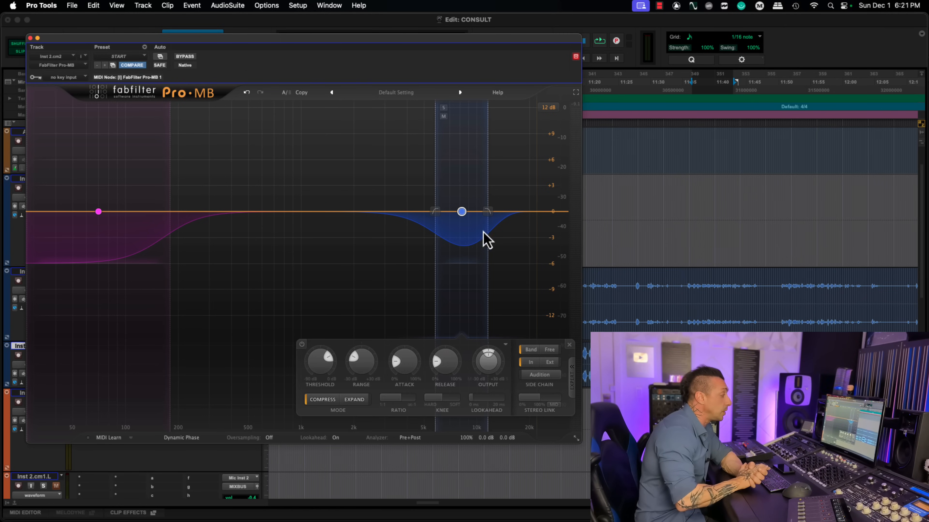
left_click_drag(519, 214, 523, 214)
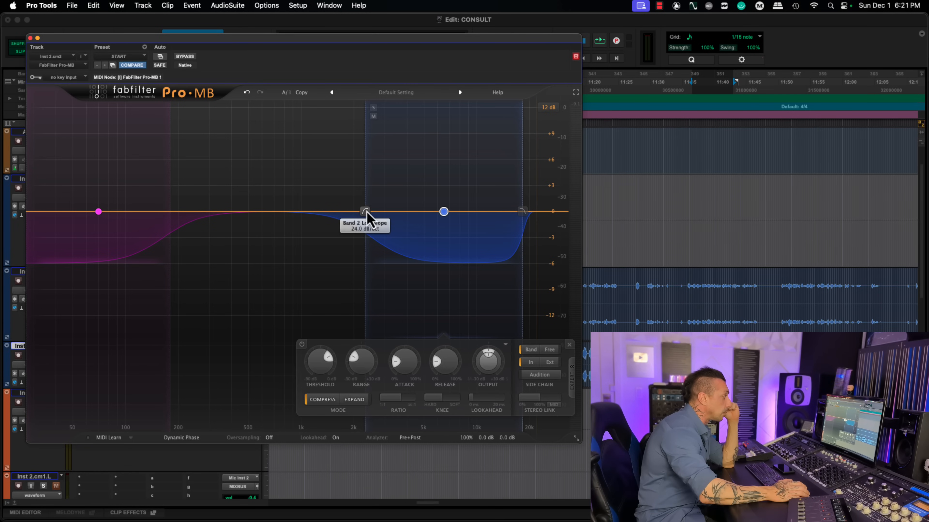
left_click_drag(368, 214, 351, 214)
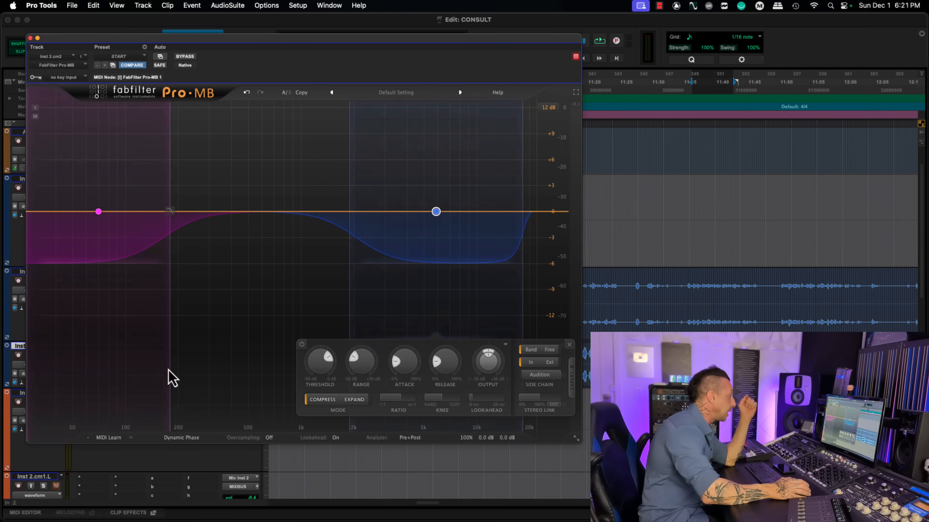
Step: Review the Linear, Dynamic and Minimum Phase processing modes available in Pro-MB
left_click(186, 443)
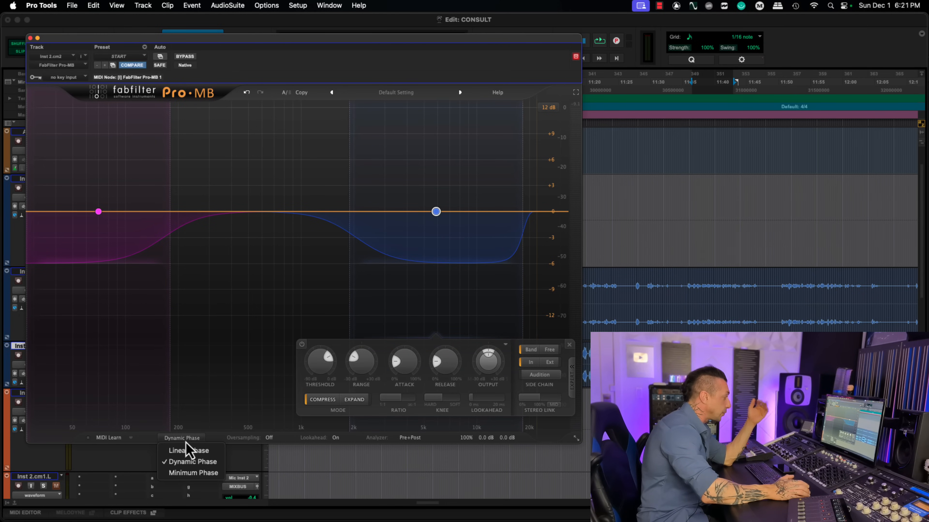
left_click(291, 295)
left_click(178, 441)
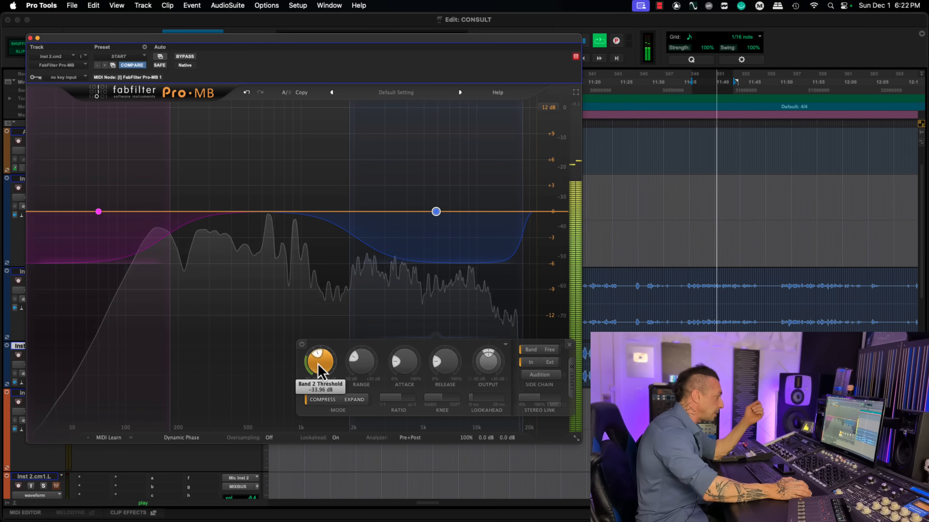
Step: Lower the high band's threshold and set its side chain to Free with a trigger range of about 90 to 235 Hz
left_click_drag(317, 369, 317, 378)
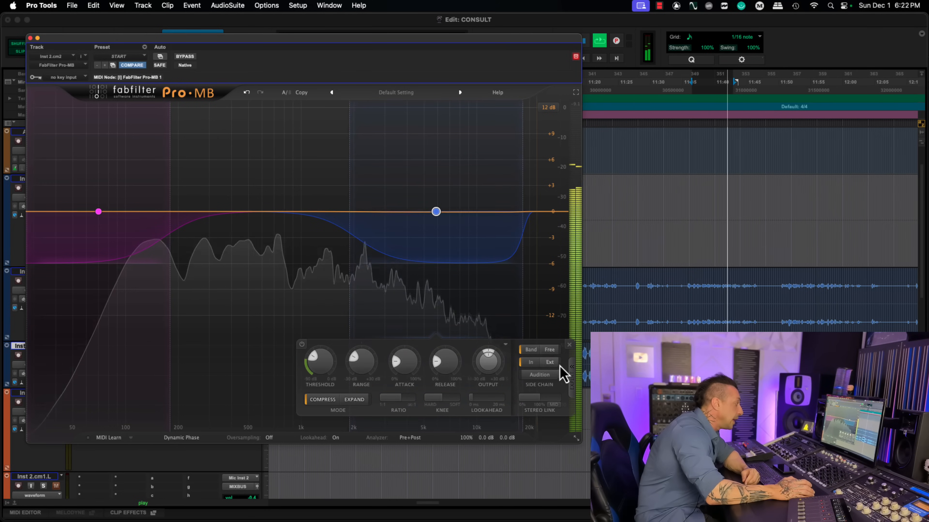
left_click(550, 350)
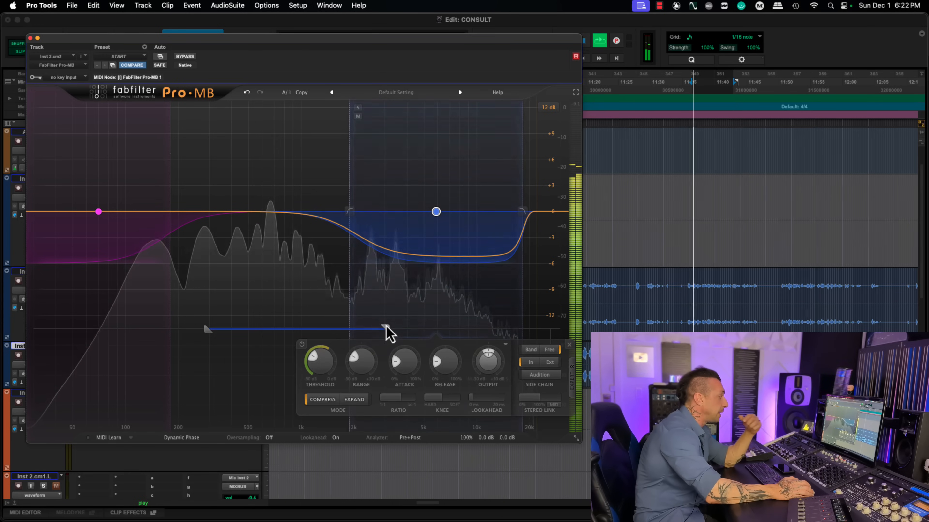
left_click_drag(387, 330, 190, 331)
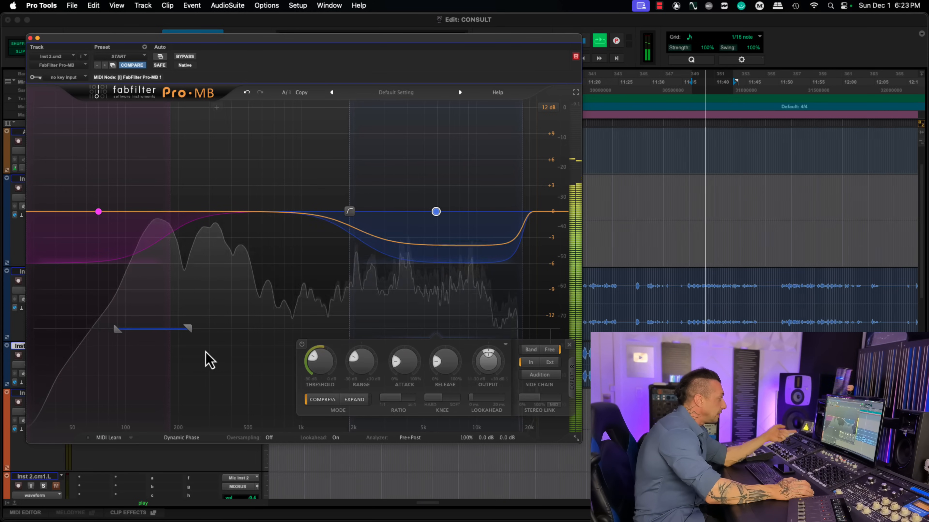
Step: Switch the high band to Expand with a raised range, and narrow the band by moving both crossovers inward
left_click(360, 402)
left_click_drag(354, 355, 356, 292)
left_click_drag(354, 213, 370, 213)
left_click_drag(523, 214, 511, 214)
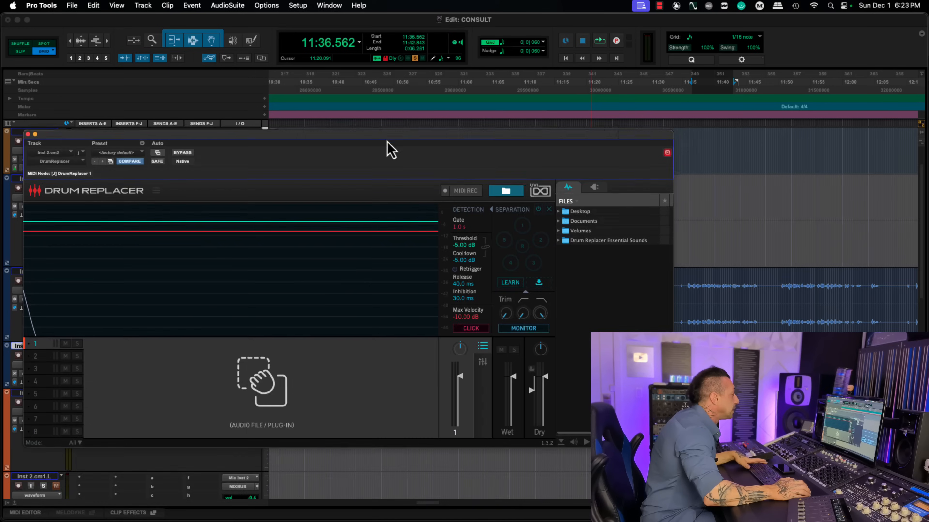
Step: Reposition the Drum Replacer window and open Drumagog from the Inst 2.cm4 track alongside it
left_click_drag(387, 141, 379, 251)
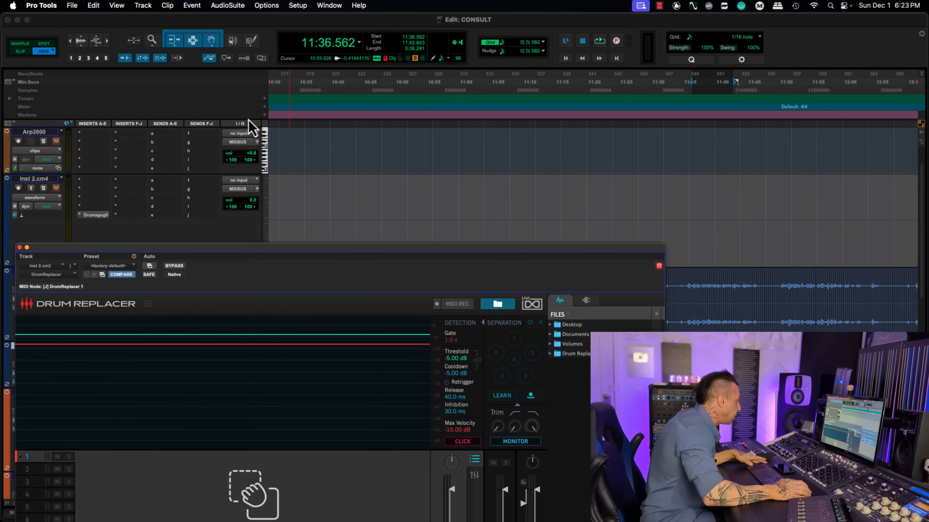
left_click_drag(462, 257, 462, 112)
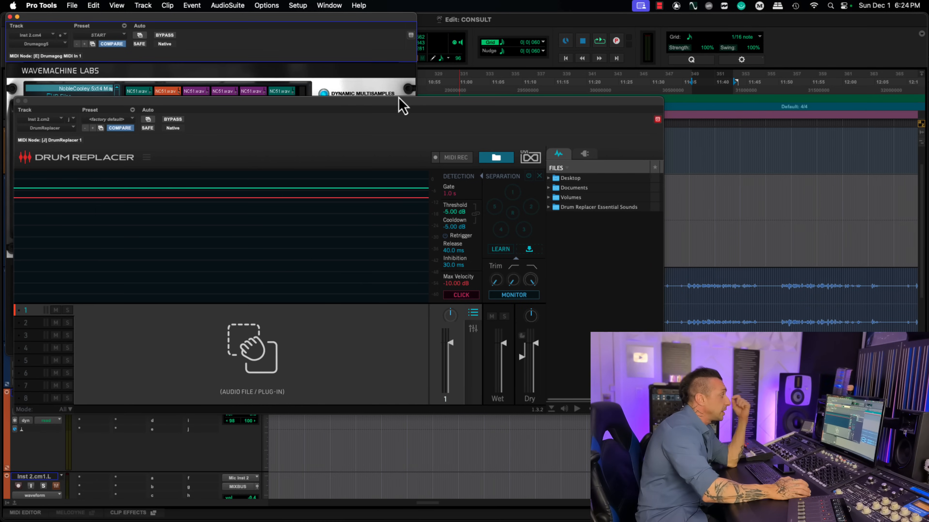
mouse_move(402, 106)
left_mouse_down()
mouse_move(387, 114)
mouse_move(404, 108)
left_mouse_up()
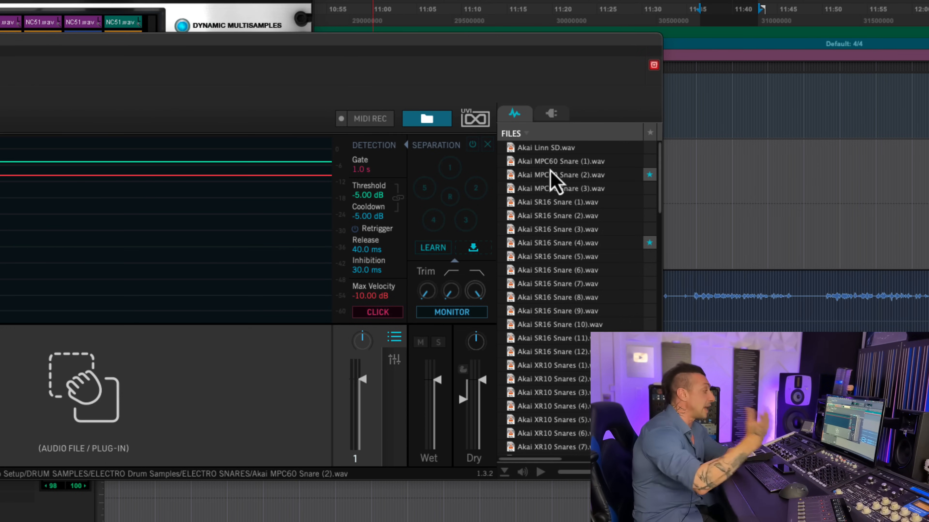
Step: Load Akai Linn SD.wav into slot 1 of Drum Replacer, trimming its start to the transient and fading out its tail
left_click(535, 147)
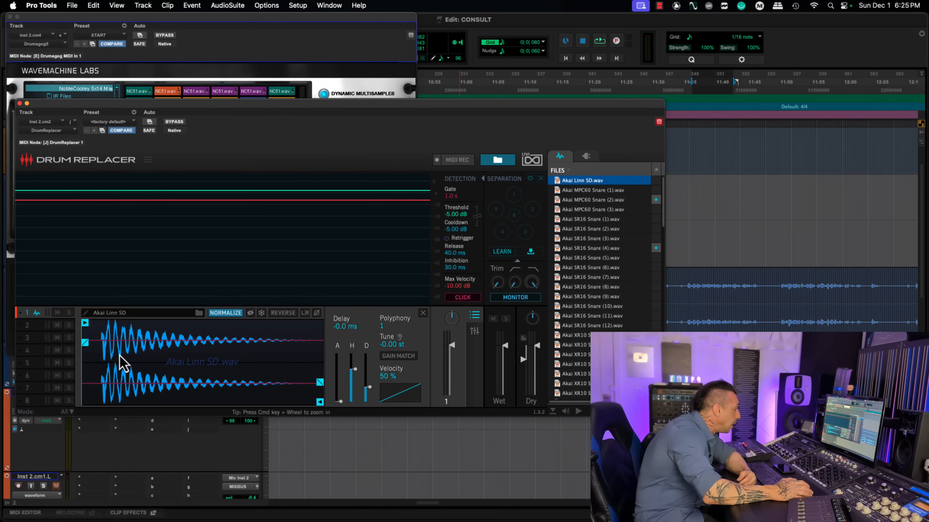
left_click_drag(83, 348, 102, 336)
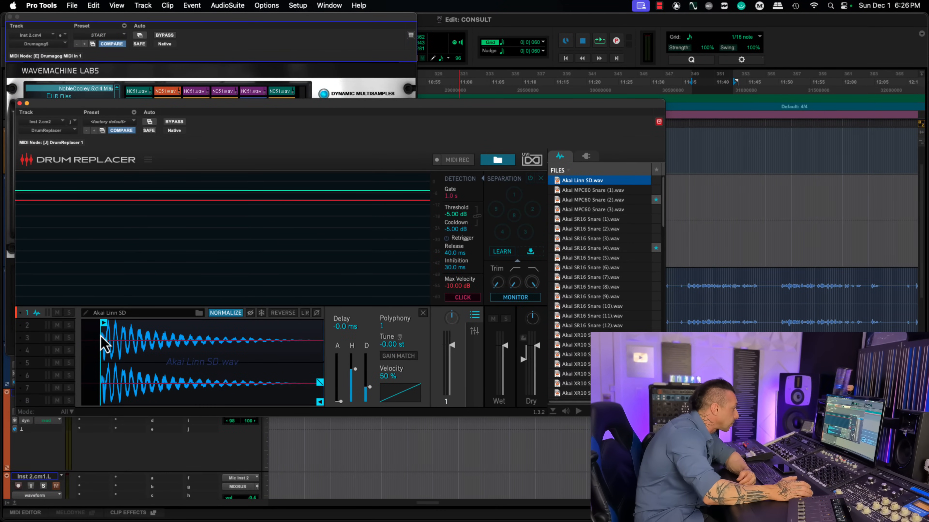
left_click_drag(170, 365, 199, 373)
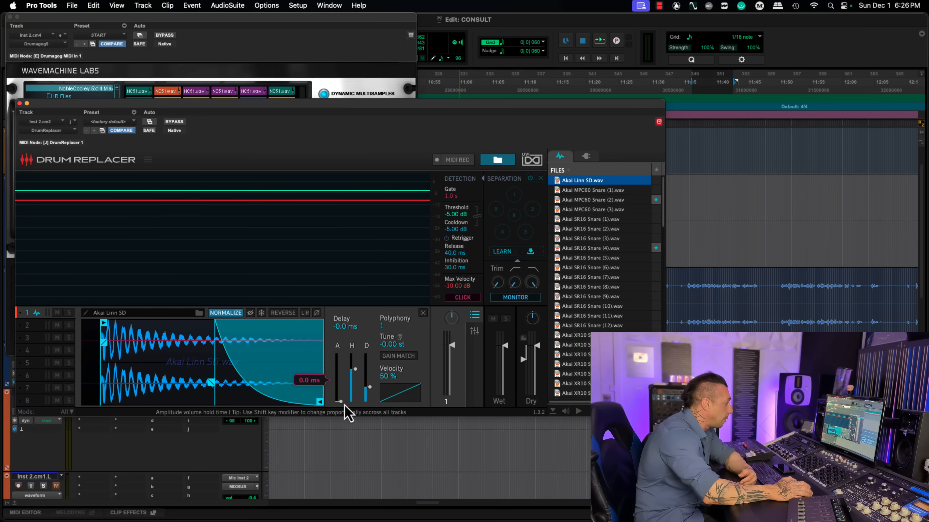
mouse_move(340, 402)
left_mouse_down()
mouse_move(342, 381)
mouse_move(341, 407)
left_mouse_up()
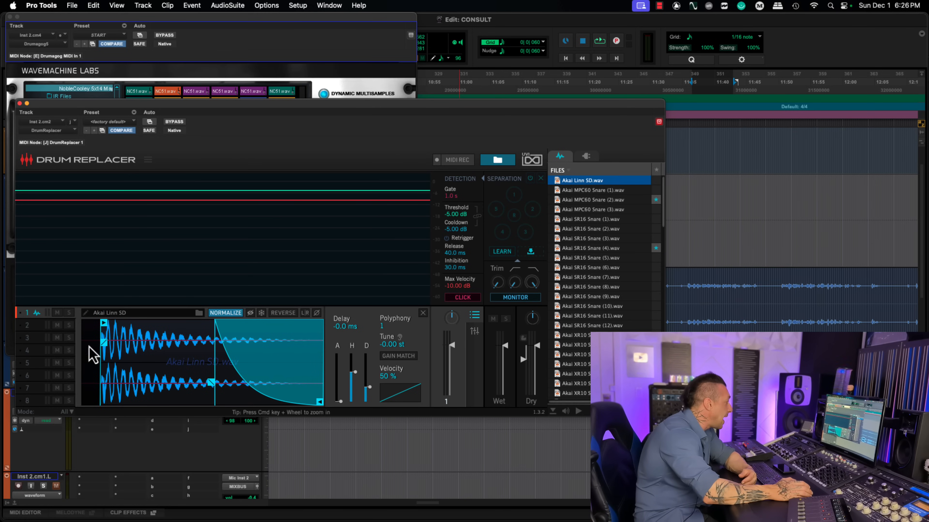
Step: Load Akai MPC60 Snare (1), (2) and (3) into Drum Replacer slots 2, 3 and 4
left_click(37, 325)
left_click(585, 189)
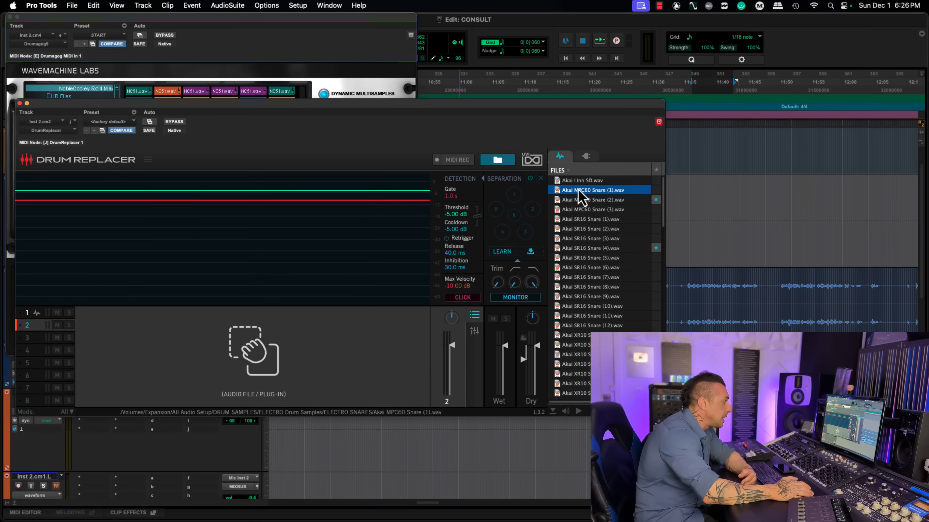
left_click(37, 338)
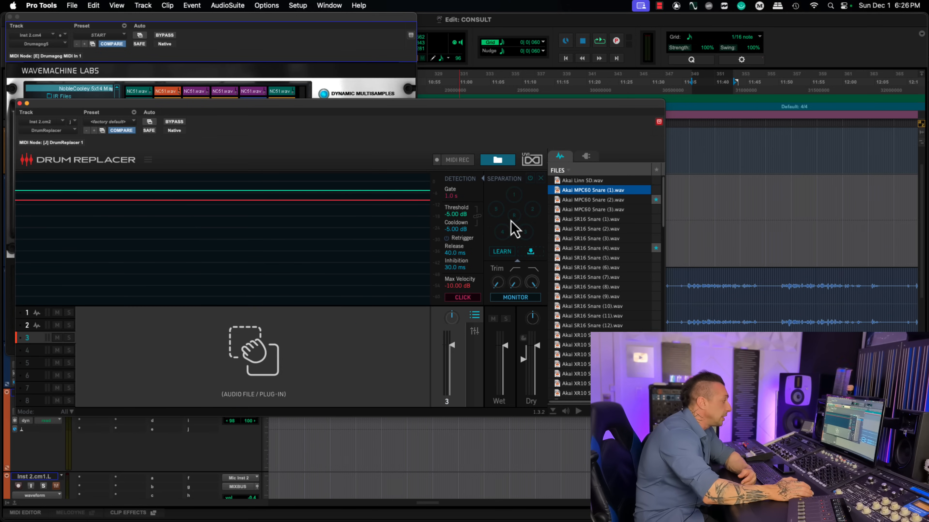
left_click(588, 200)
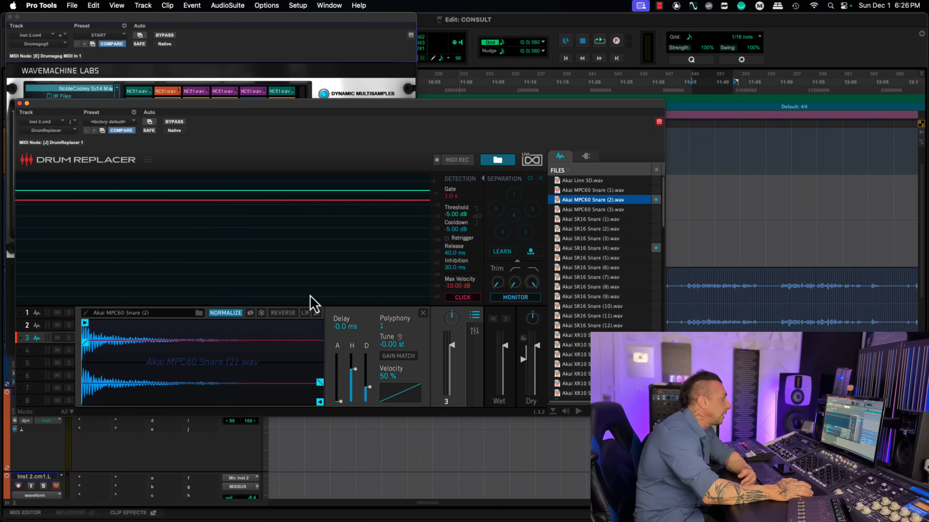
left_click(38, 351)
left_click(585, 210)
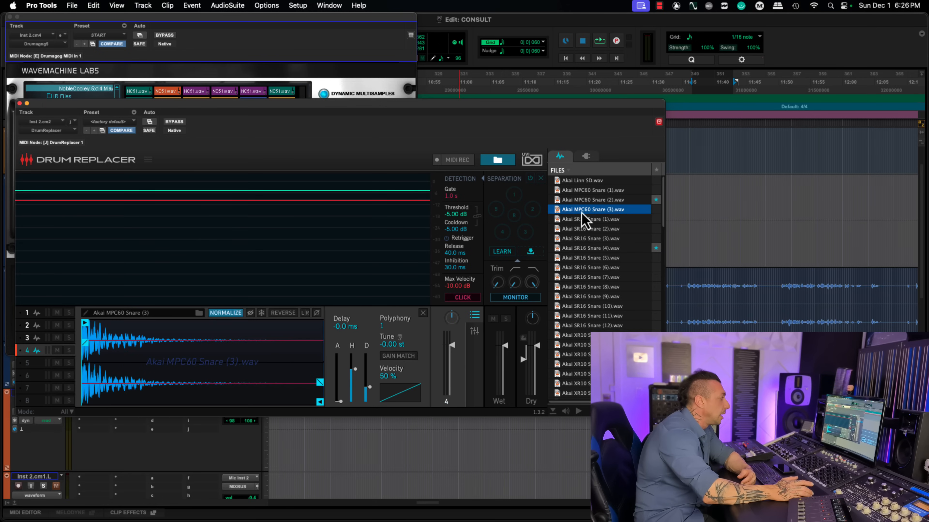
Step: Examine the samples loaded in Drum Replacer slots 1 to 4 one after another
left_click(34, 338)
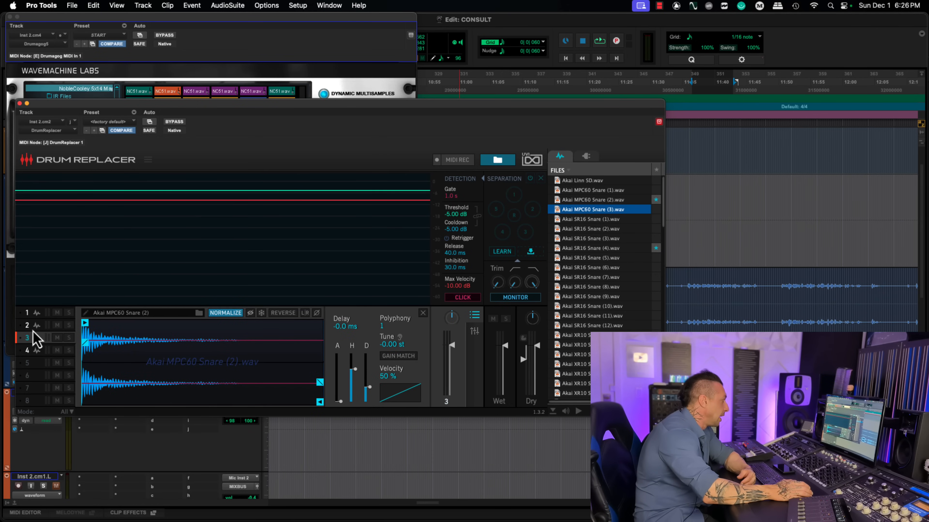
left_click(33, 324)
left_click(33, 315)
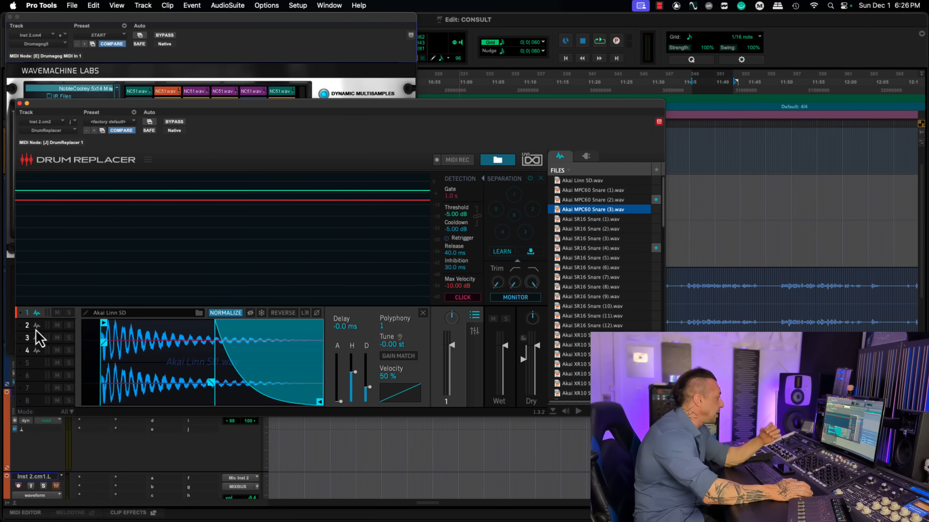
left_click(35, 327)
left_click(36, 339)
left_click(38, 350)
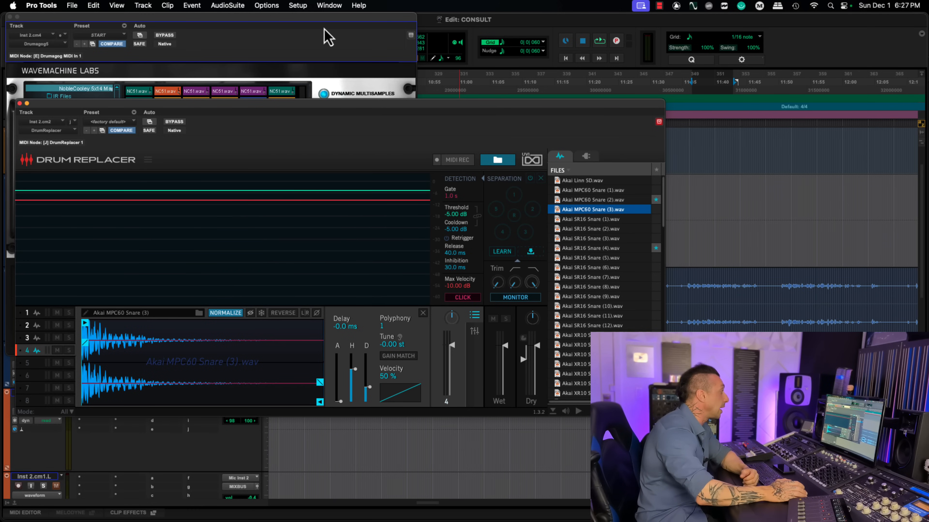
Step: Bring the Drumagog window to the front and browse its folder list for Gog files and other sample locations
left_click_drag(324, 30, 368, 62)
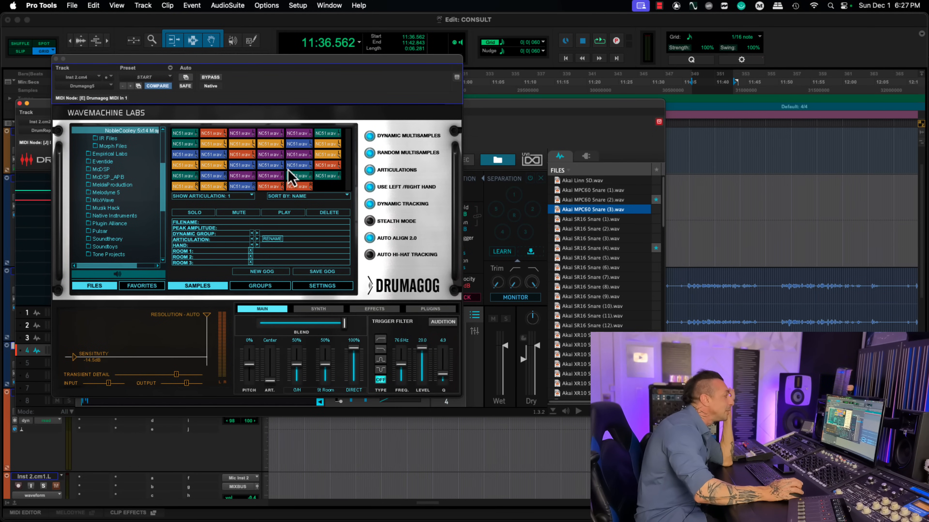
mouse_move(167, 180)
left_mouse_down()
mouse_move(163, 154)
mouse_move(163, 167)
left_mouse_up()
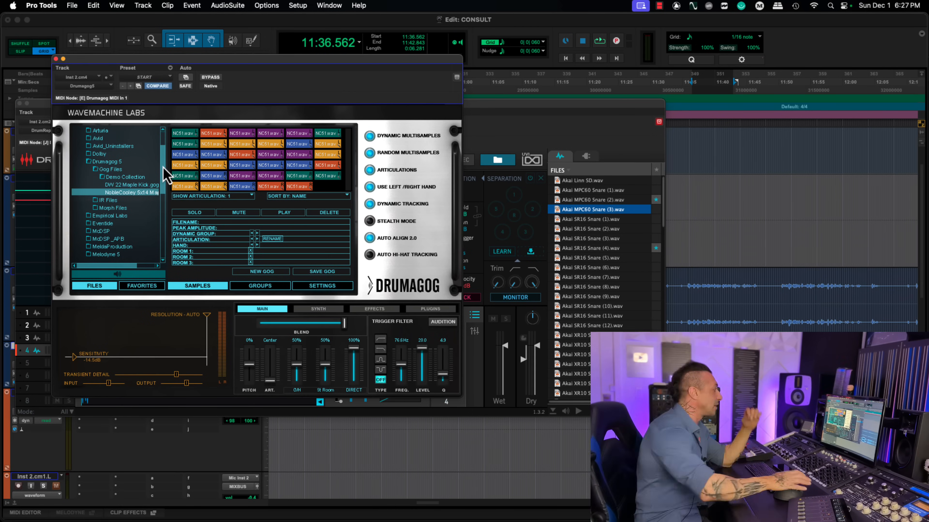
scroll(110, 198, "down", 6)
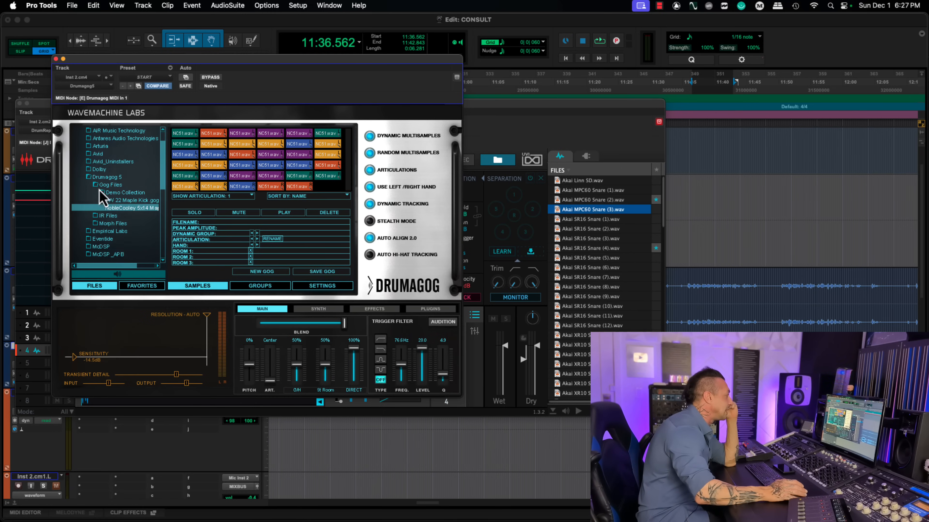
scroll(151, 201, "down", 3)
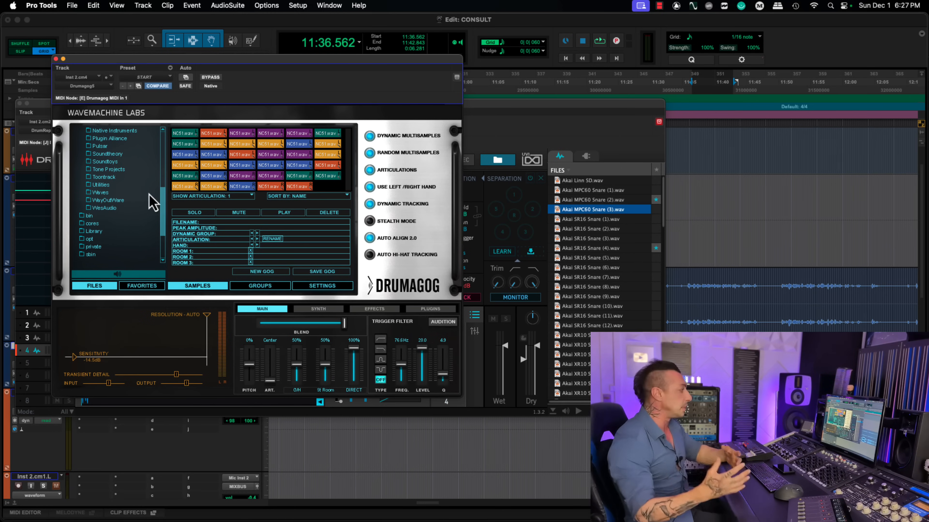
left_click_drag(269, 61, 269, 64)
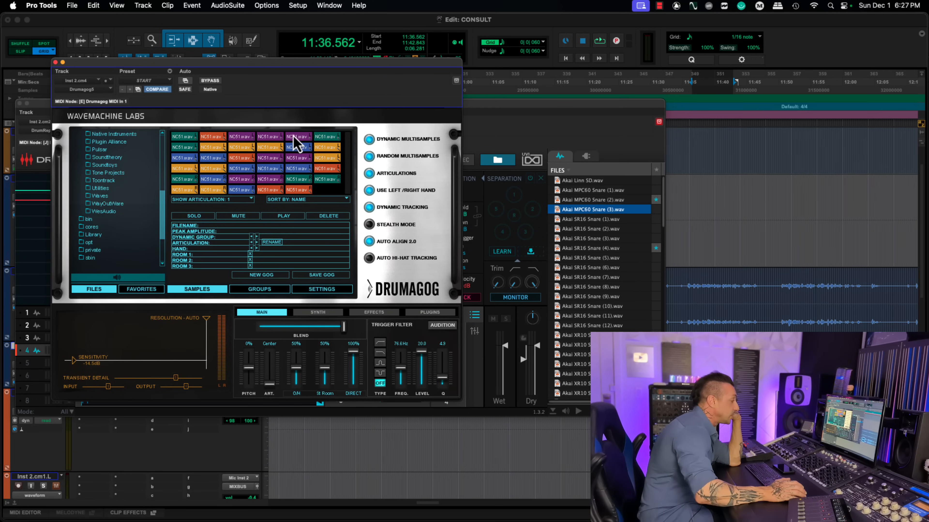